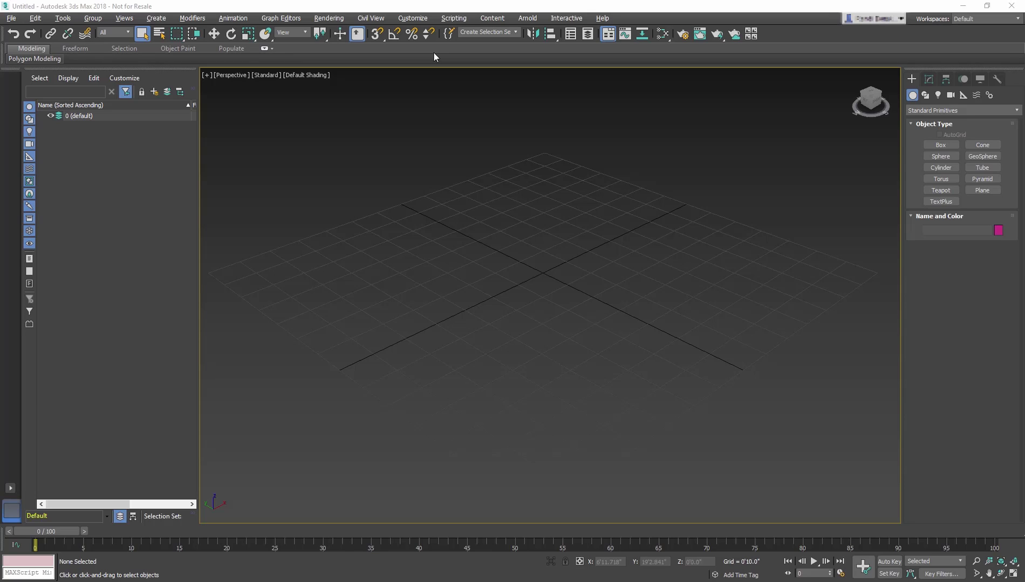
Set display units to Generic Units, keeping the system unit at 1 Unit = 1.0 Inches.
click(418, 19)
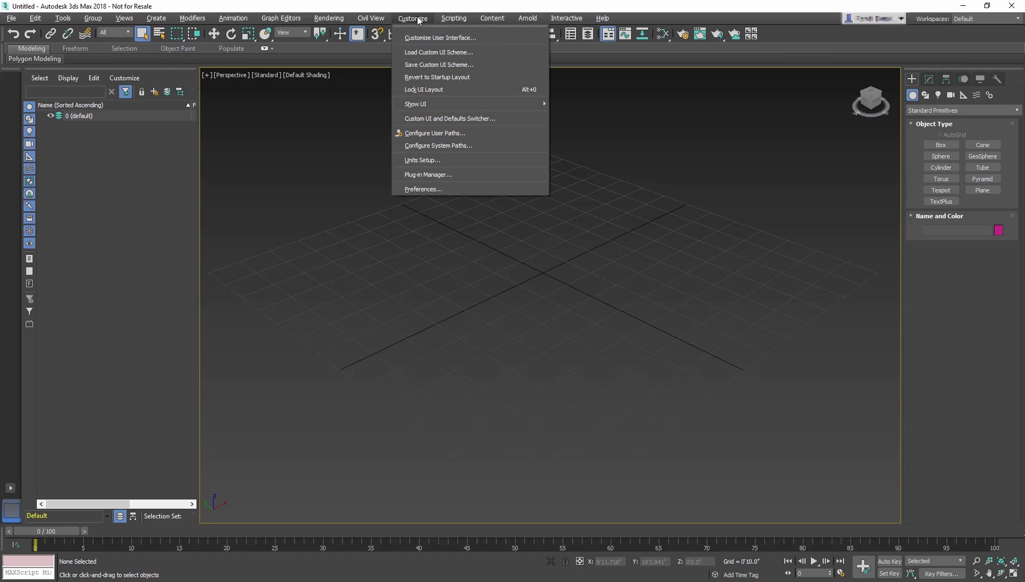
click(456, 158)
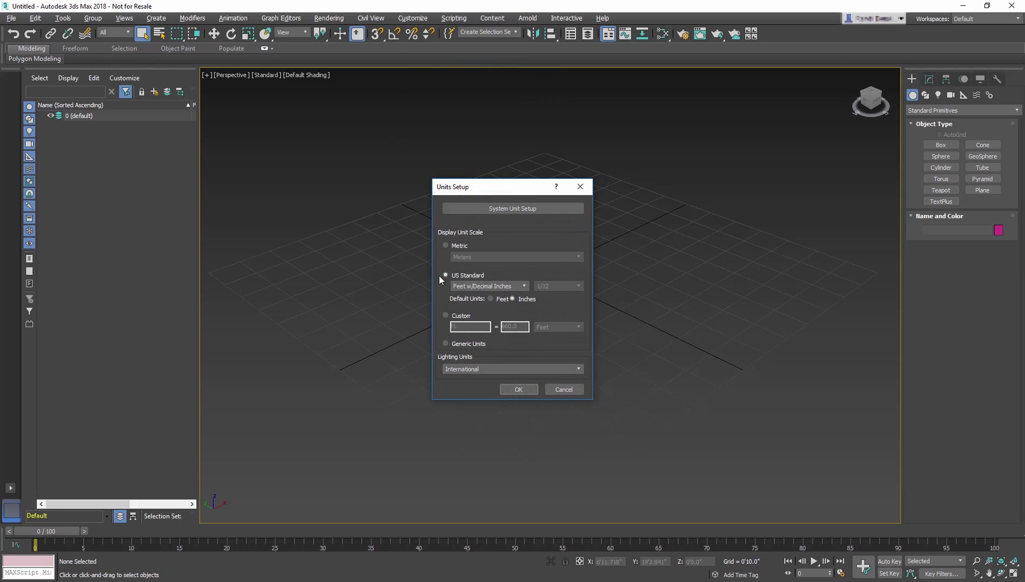
click(458, 343)
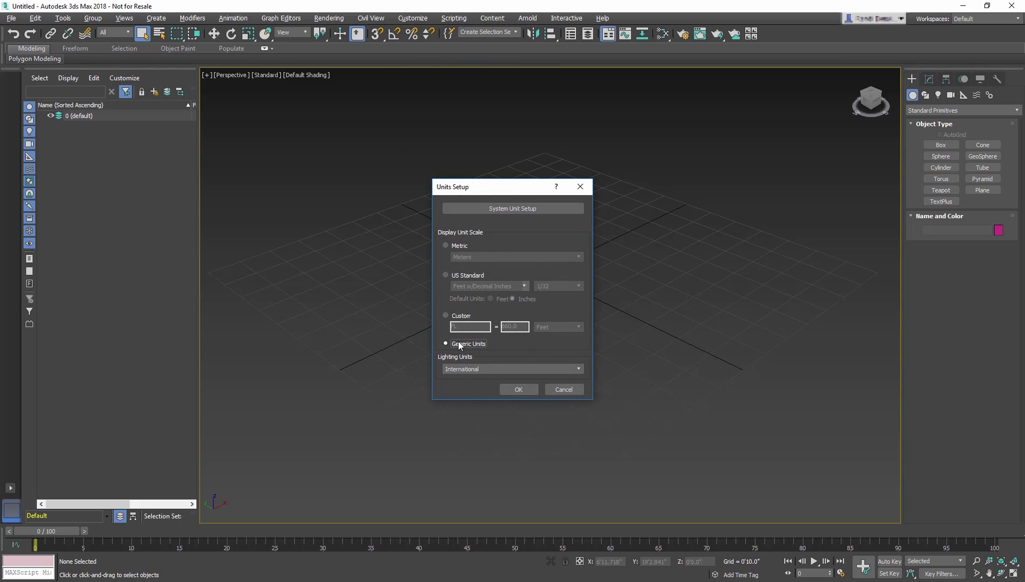
click(552, 209)
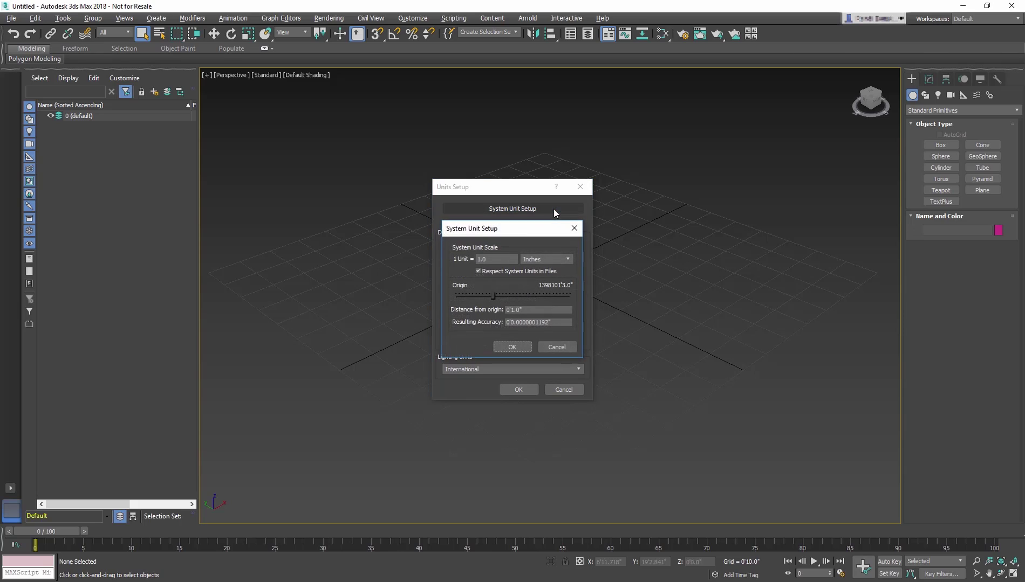
click(521, 344)
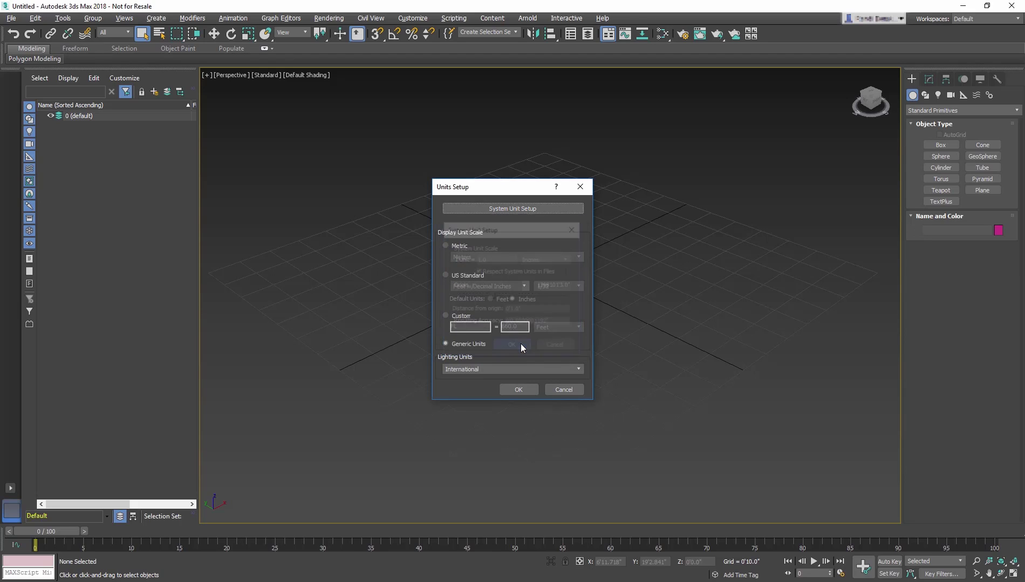
click(519, 389)
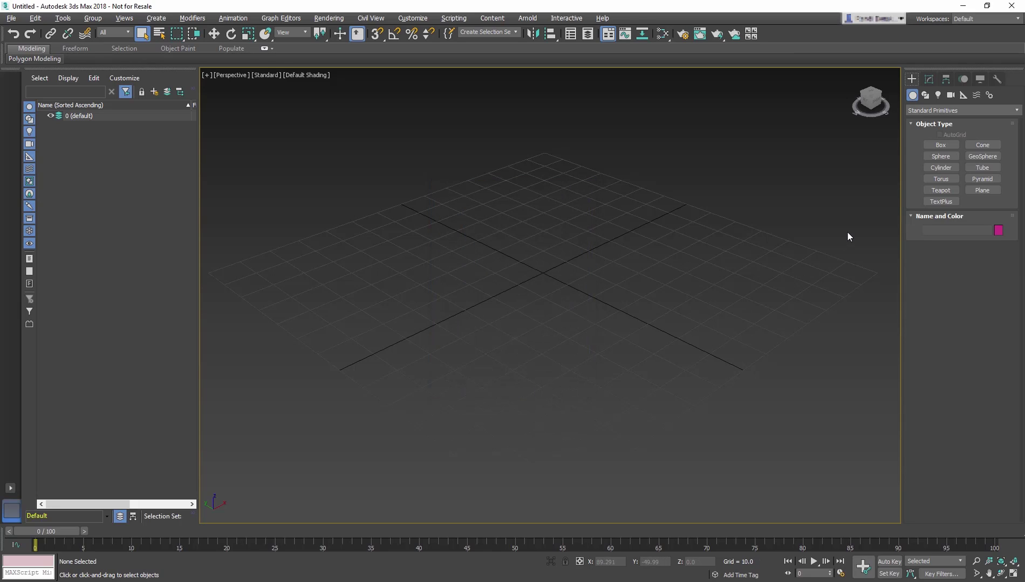
Create Box001 at the origin via Keyboard Entry: length 115, width 53, height 20.
click(941, 145)
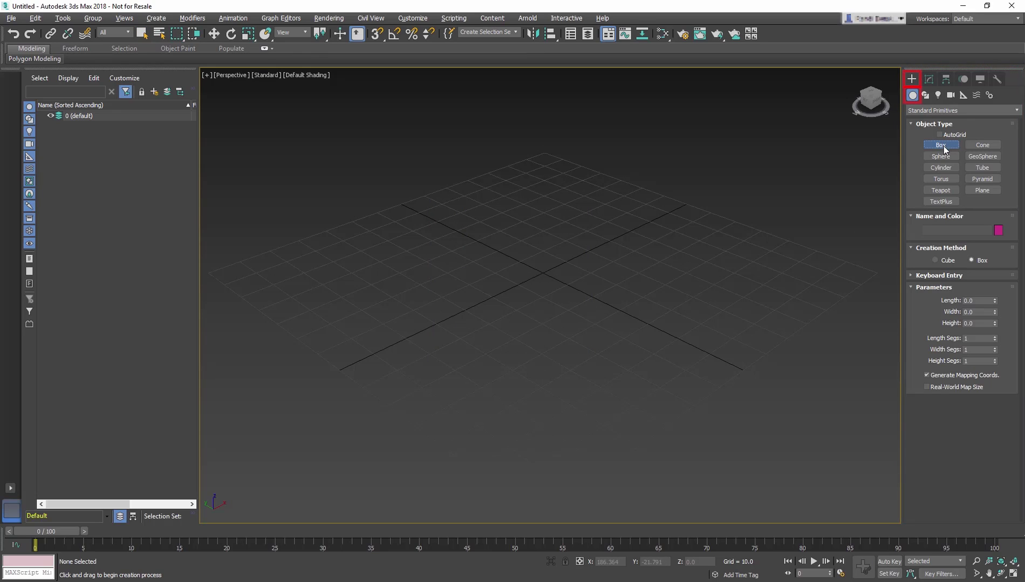
click(1004, 275)
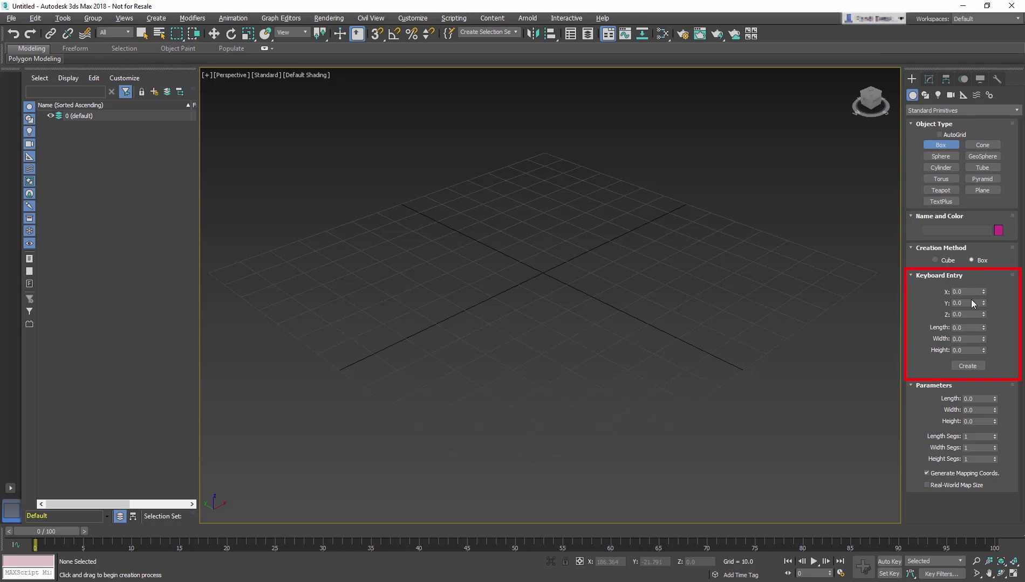
click(967, 314)
key(Tab)
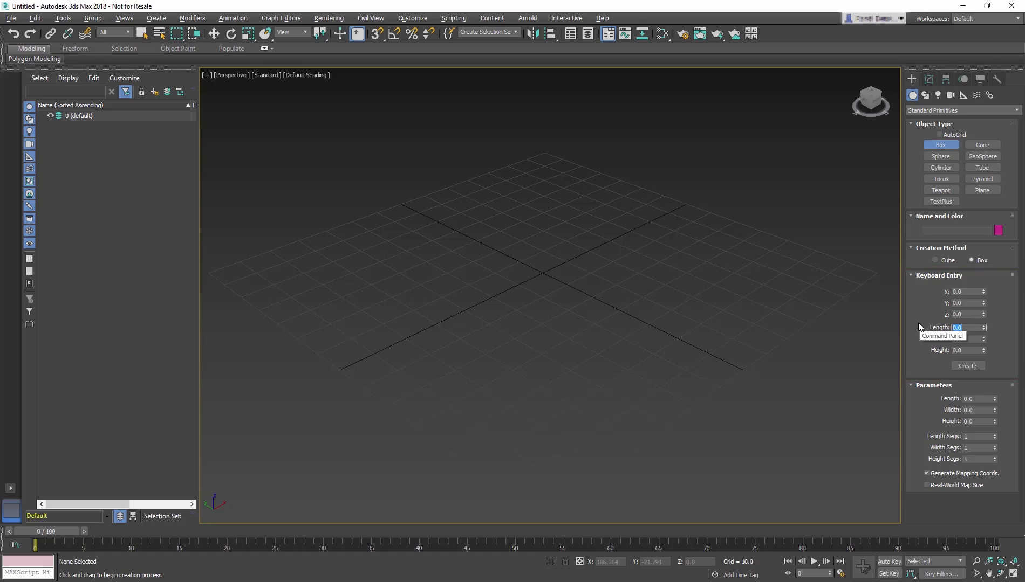
text(115)
key(Tab)
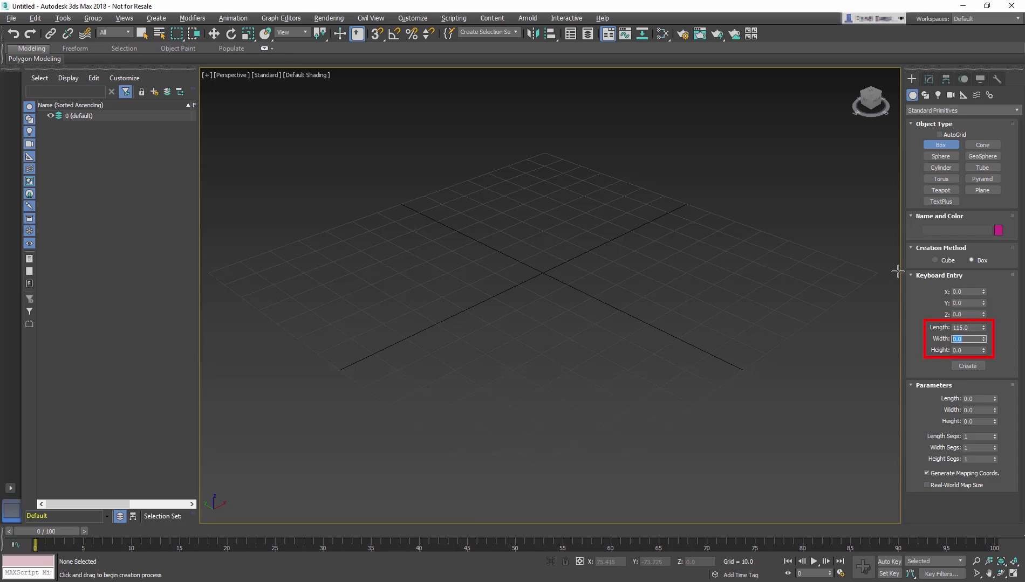
text(53)
key(Tab)
text(20)
key(Tab)
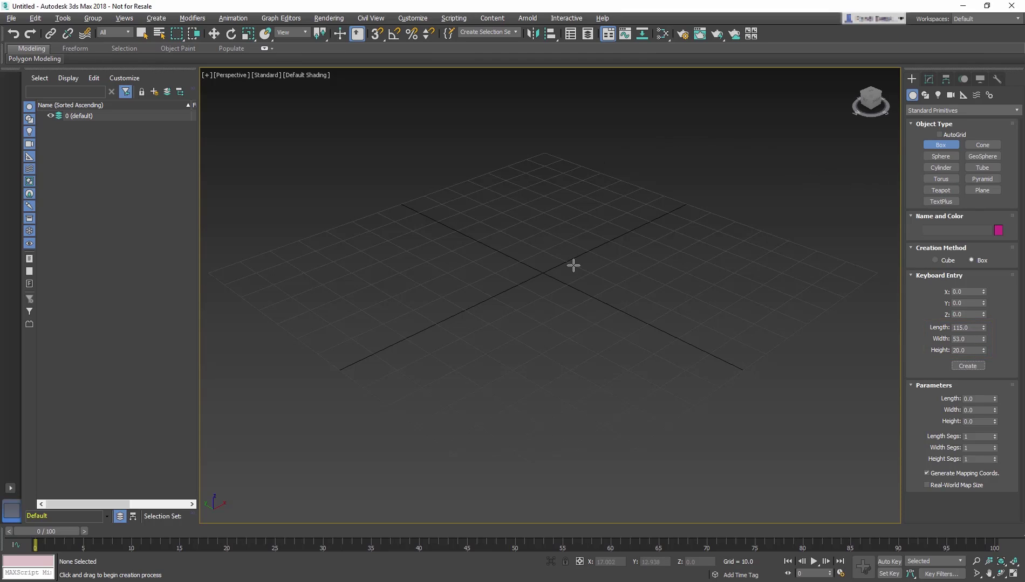
click(975, 364)
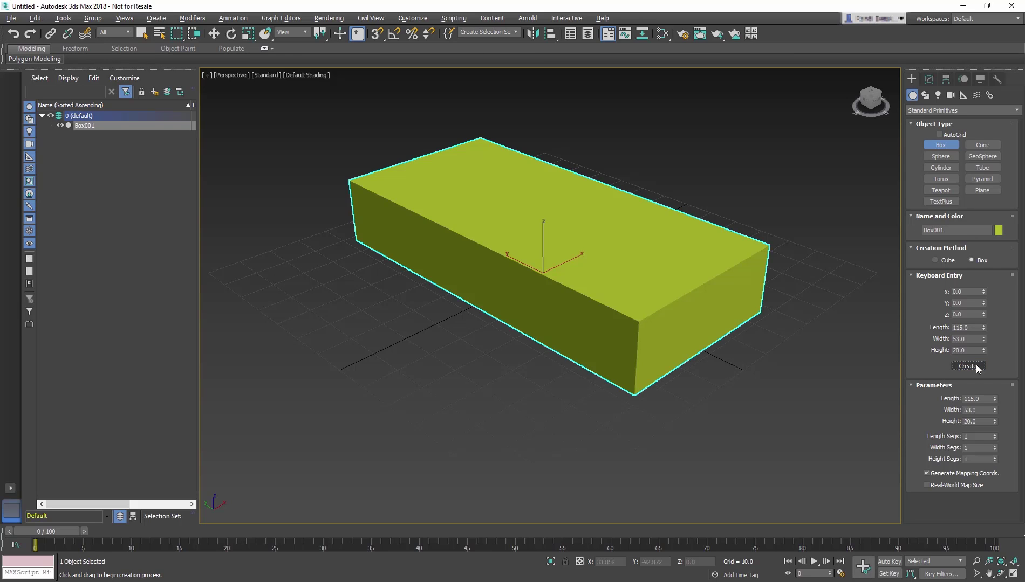
Convert the box to an Editable Poly object from the right-click menu.
alt+middle_drag(554, 209, 557, 246)
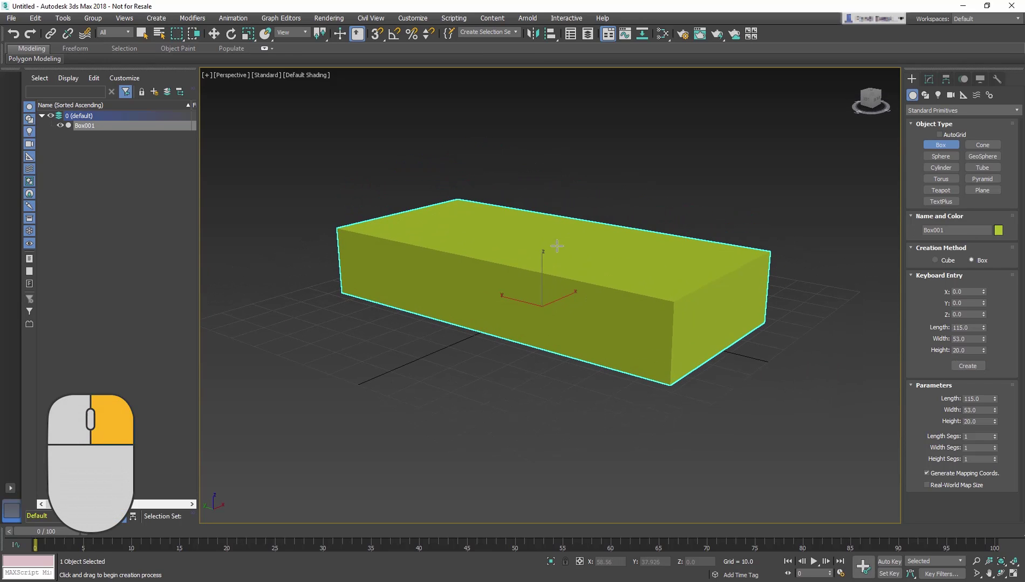
right_click(557, 246)
right_click(557, 246)
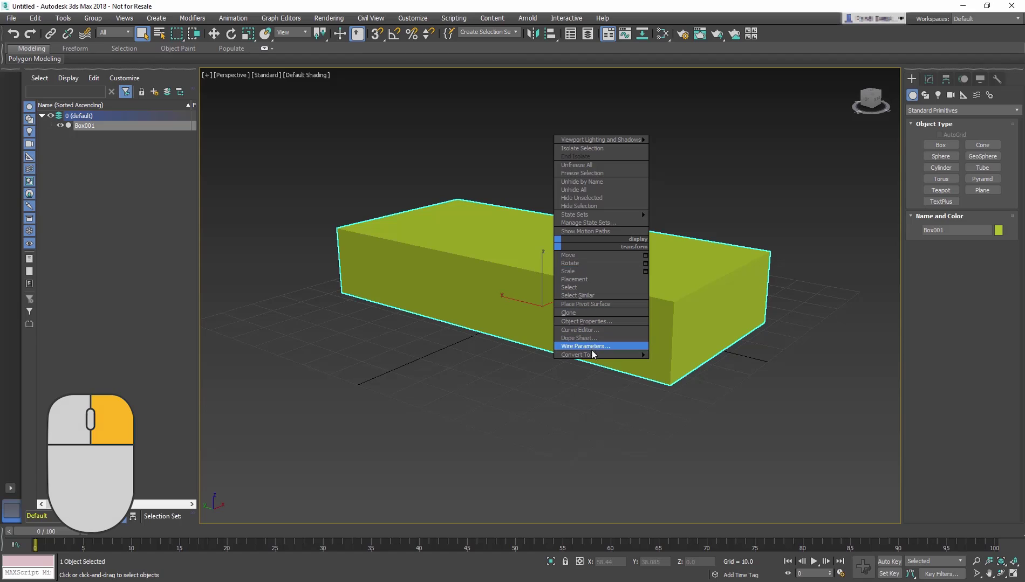
mouse_move(593, 354)
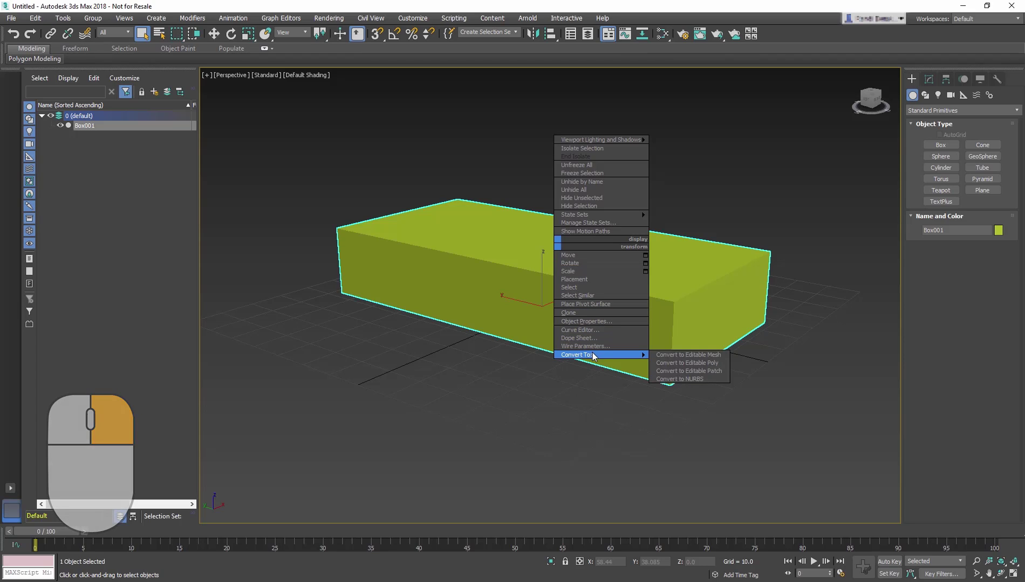
click(703, 364)
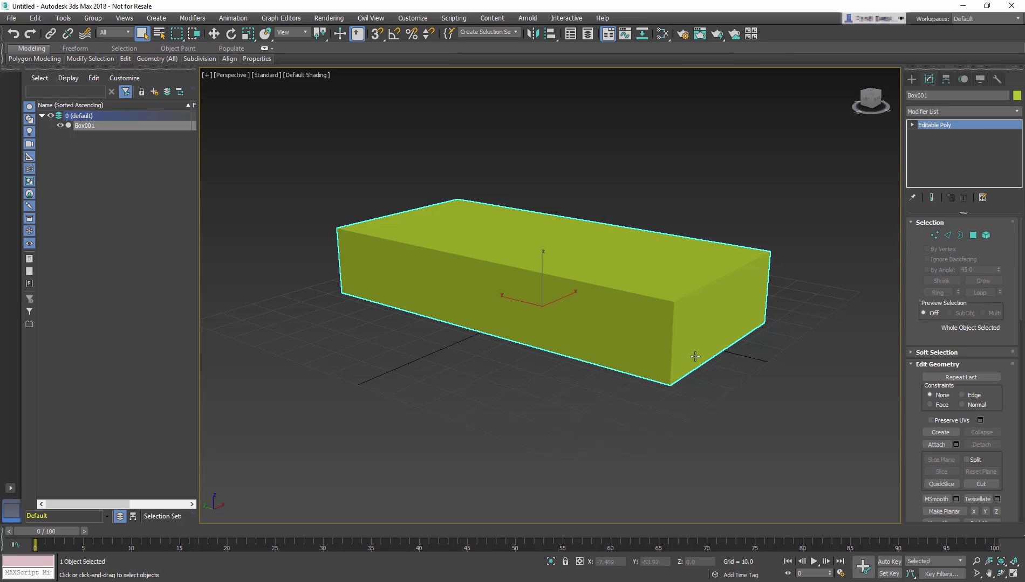
Expand the Modeling ribbon to show the full polygon modeling options.
click(264, 49)
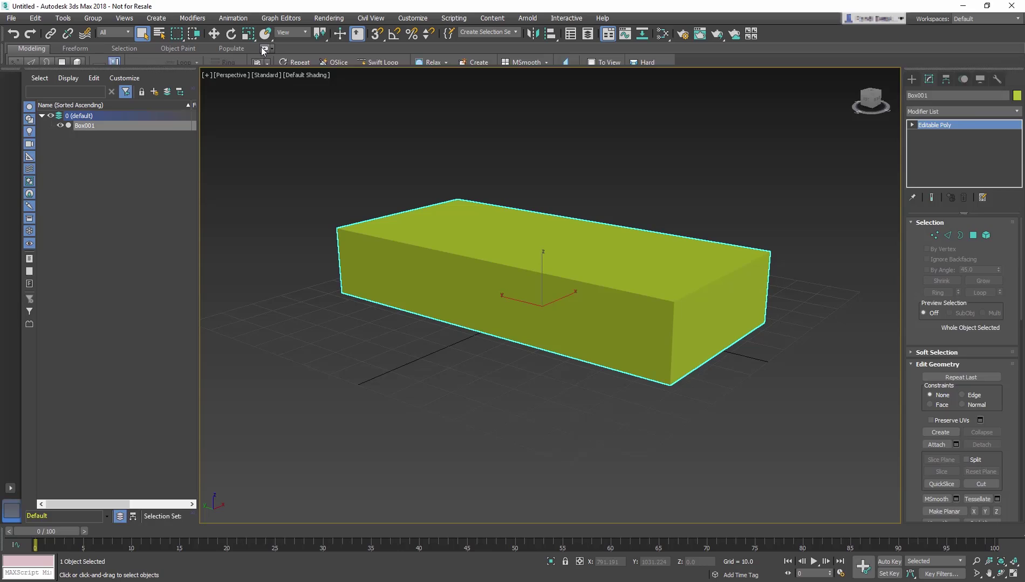
click(88, 101)
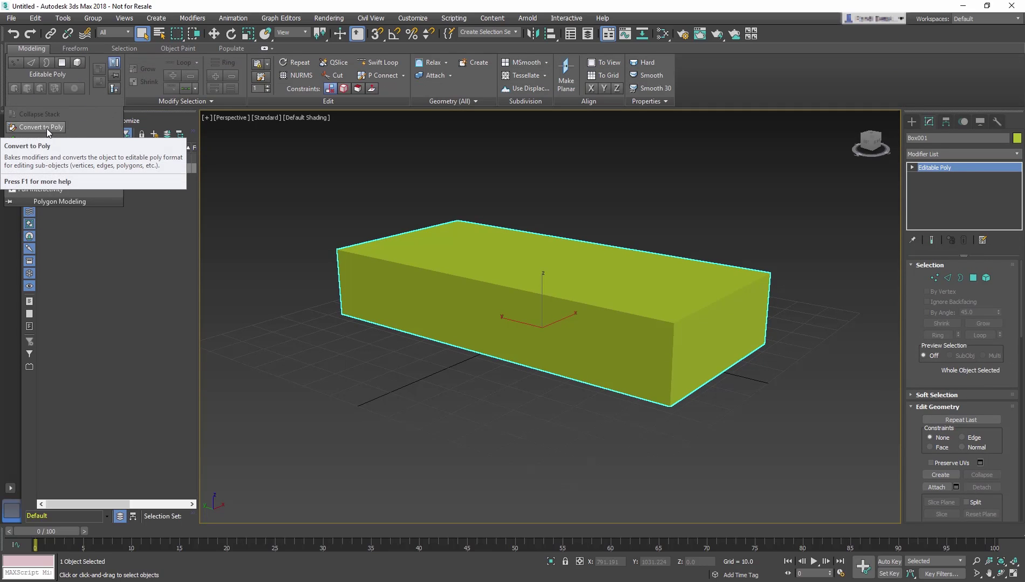
click(478, 386)
mouse_move(478, 386)
alt+middle_down()
mouse_move(494, 399)
mouse_move(476, 395)
mouse_move(474, 404)
alt+middle_up()
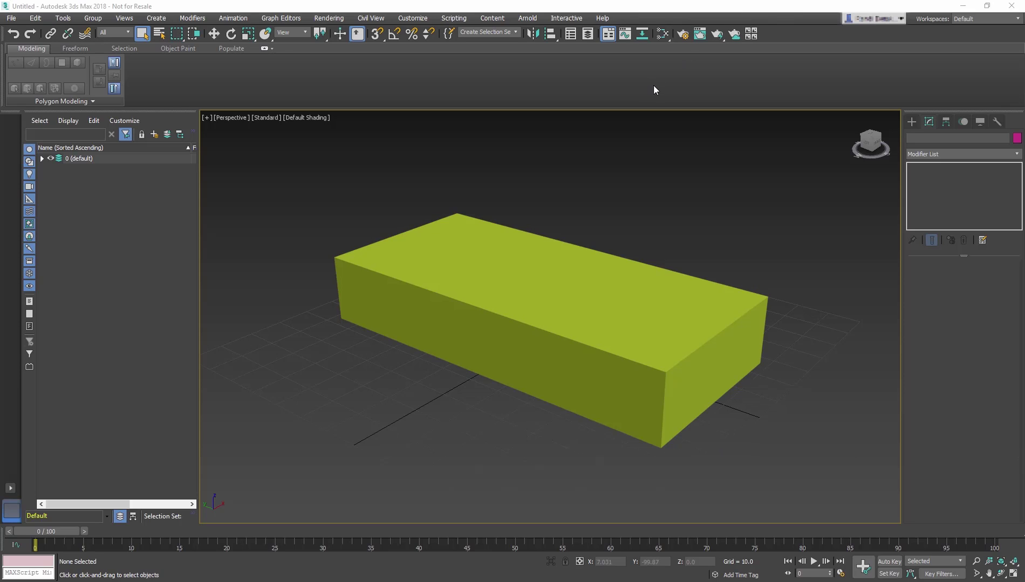
Select the box with Edged Faces display turned on.
click(617, 297)
key(F4)
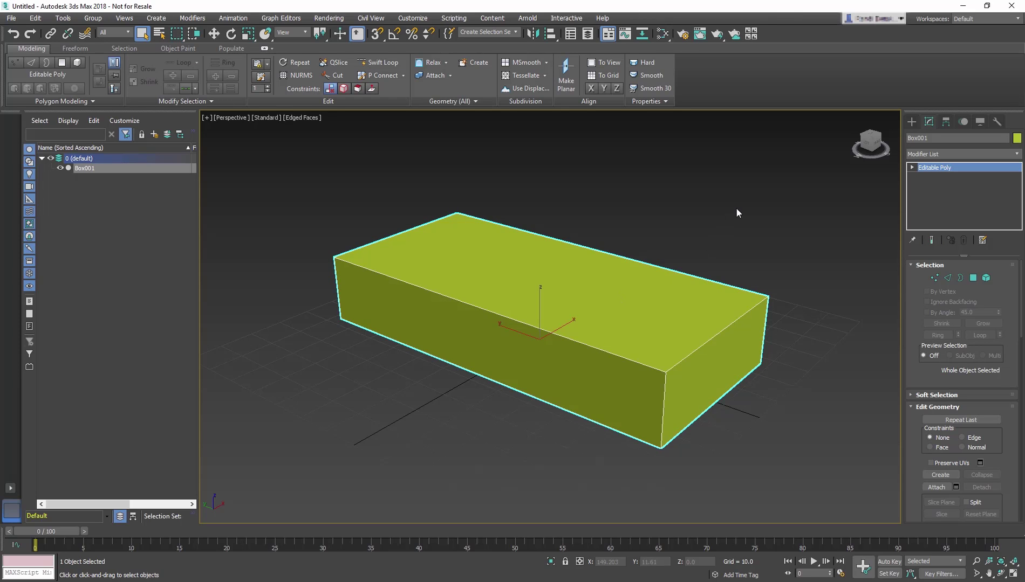
click(736, 216)
key(F4)
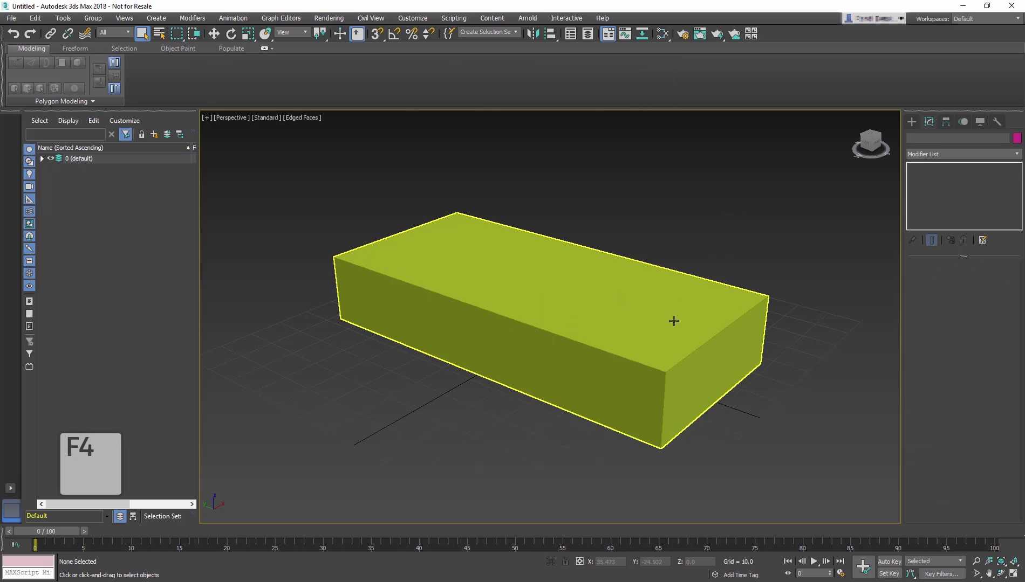
click(674, 320)
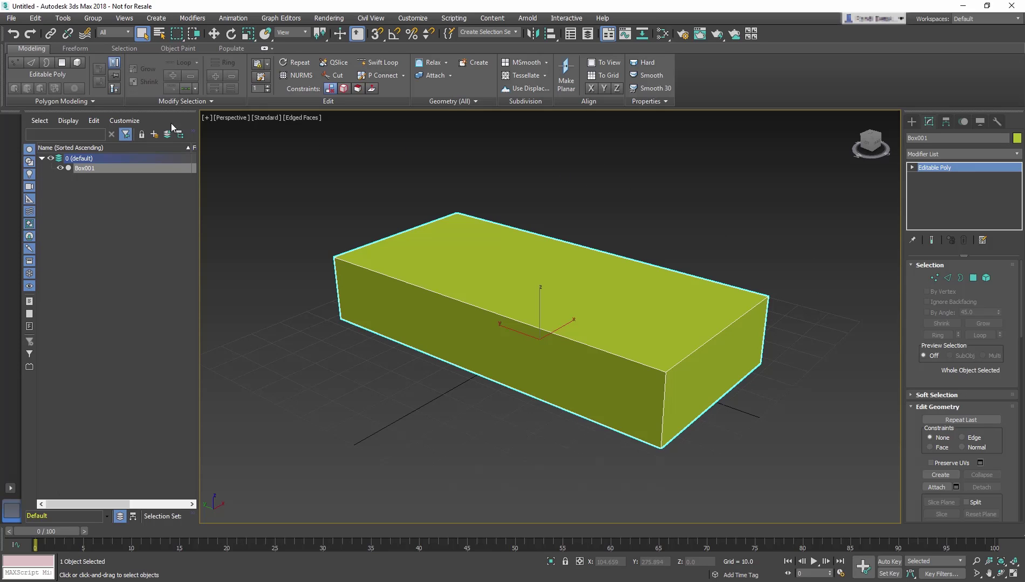
Switch to Polygon sub-object level and select the box's top face.
click(63, 64)
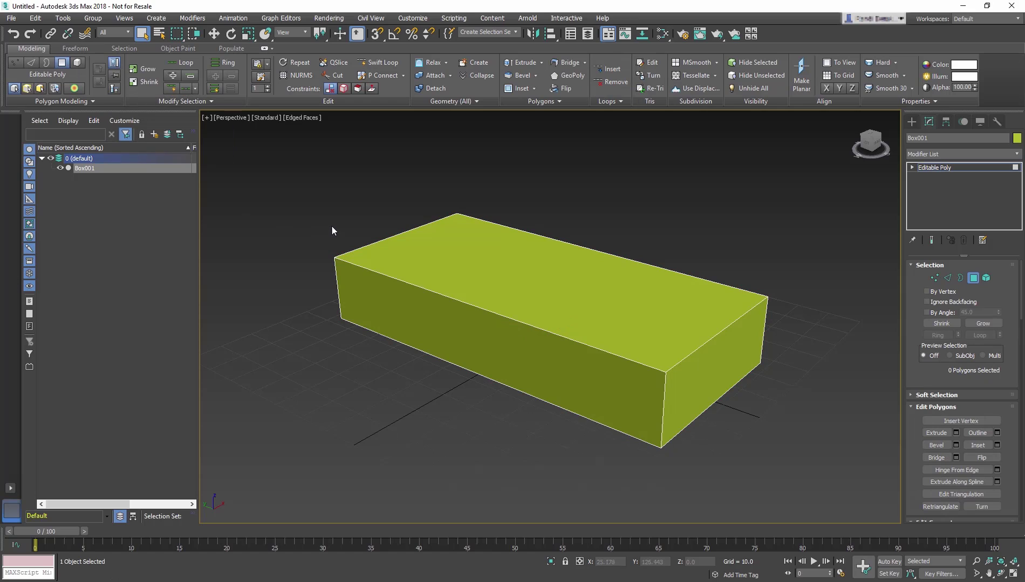
right_click(516, 285)
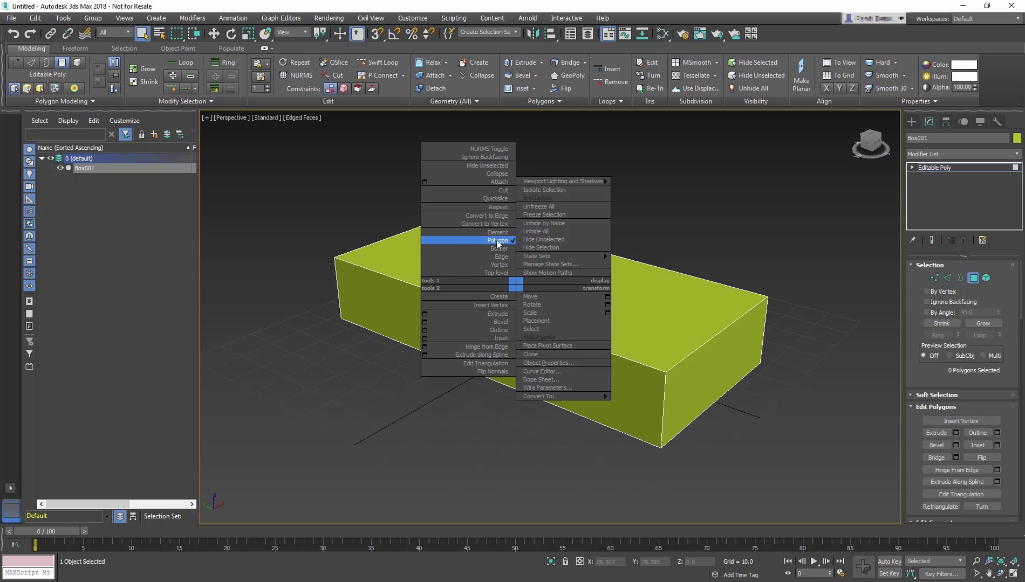
click(412, 300)
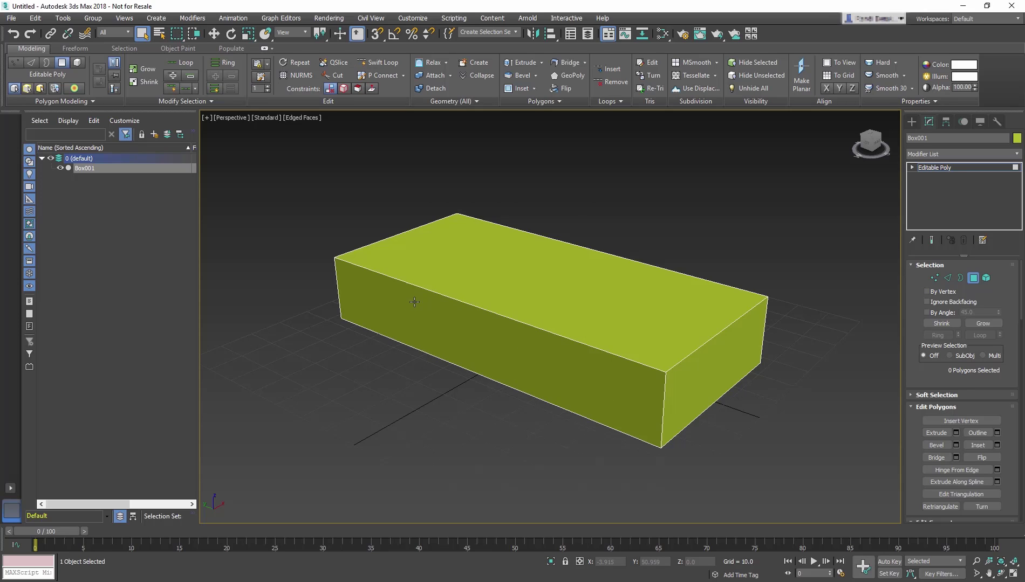
click(501, 279)
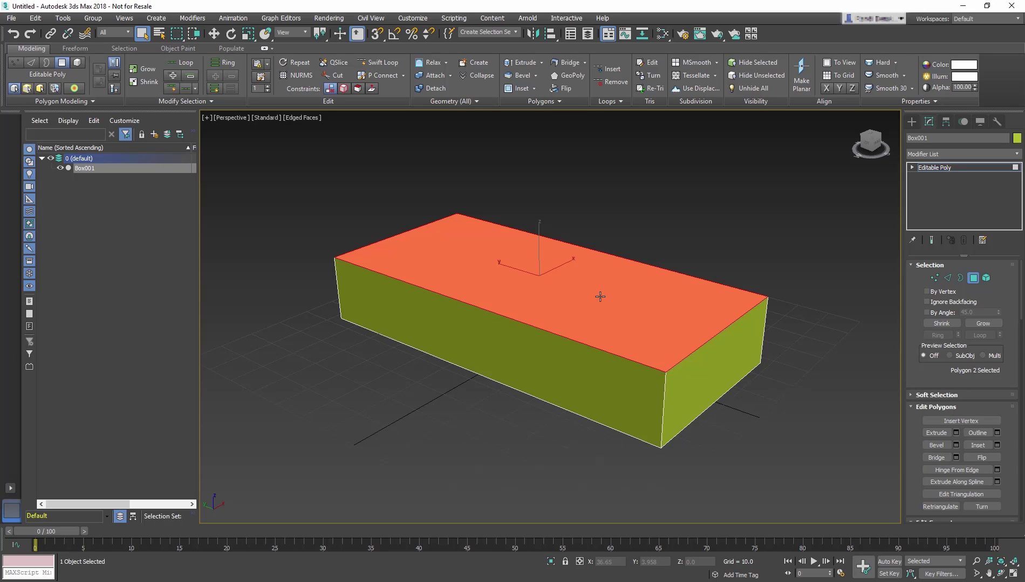
key(F2)
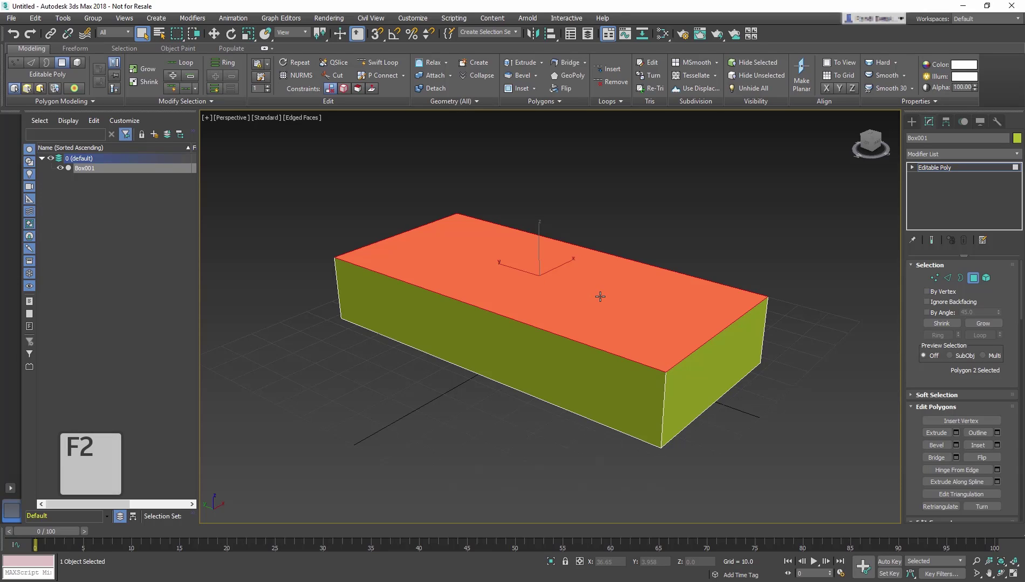
key(F2)
key(F2)
key(F2)
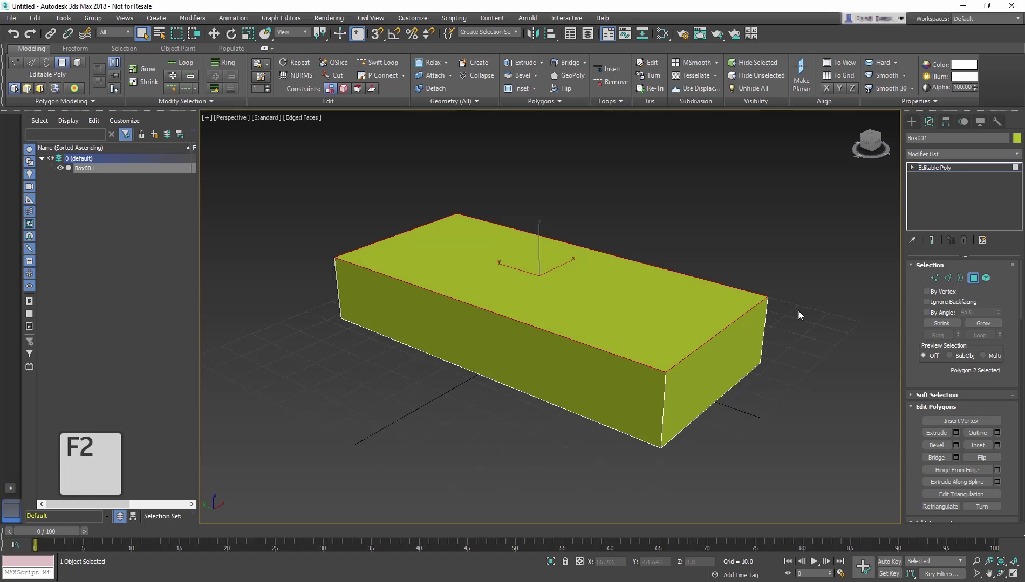
key(F2)
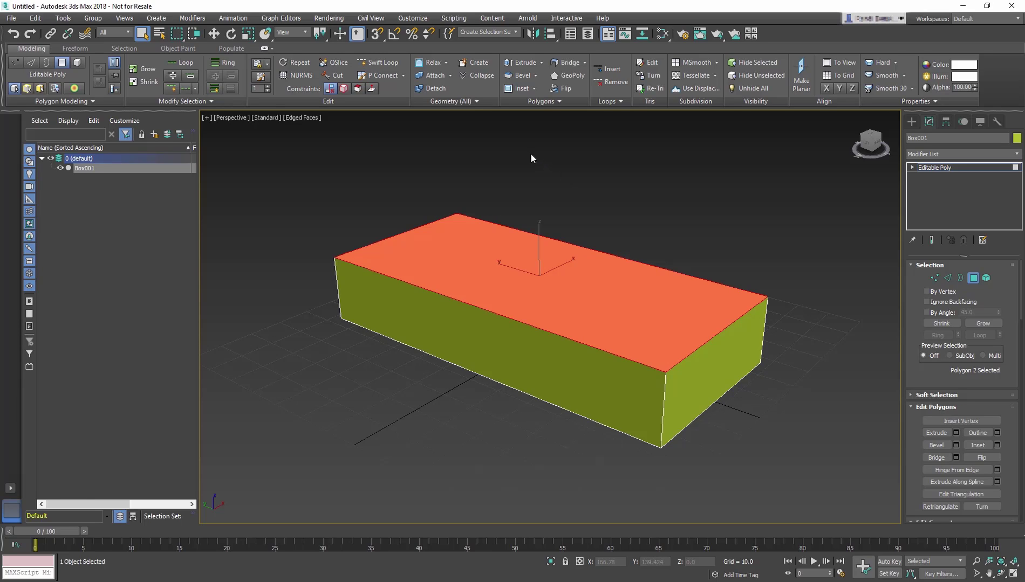
Inset the selected top face by an amount of 15 using Inset Settings.
click(534, 89)
click(520, 102)
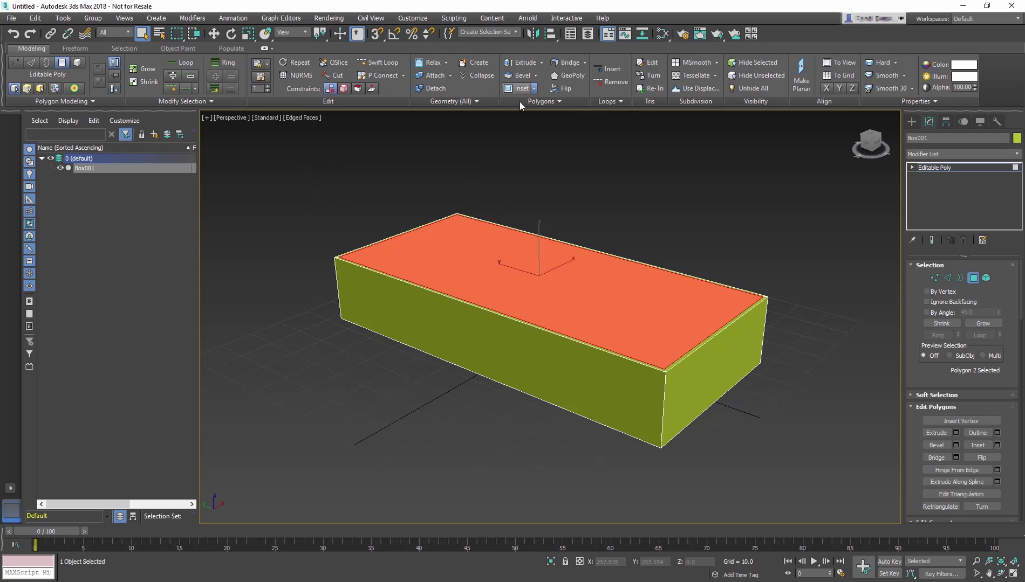
click(570, 338)
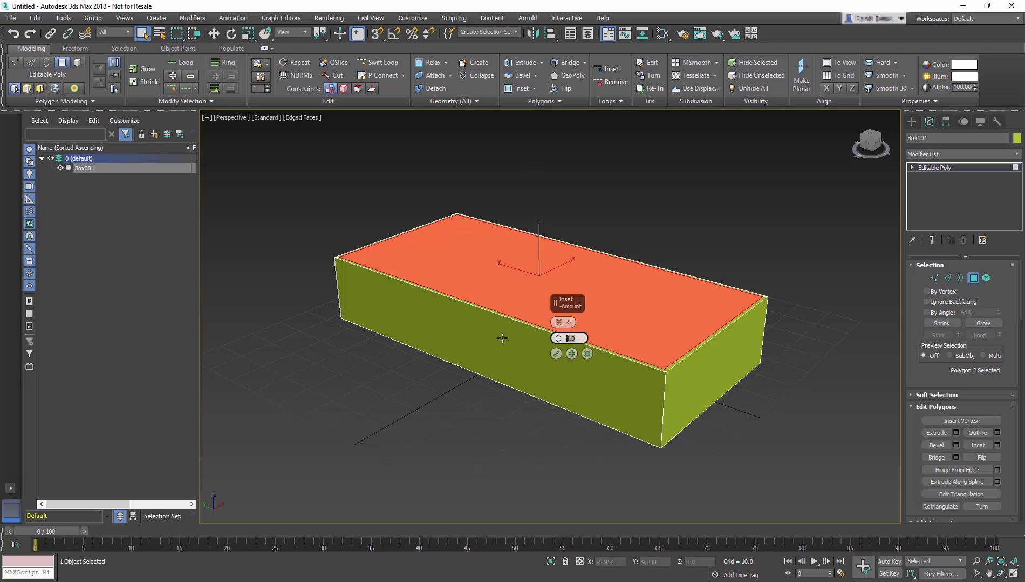
text(15)
click(556, 354)
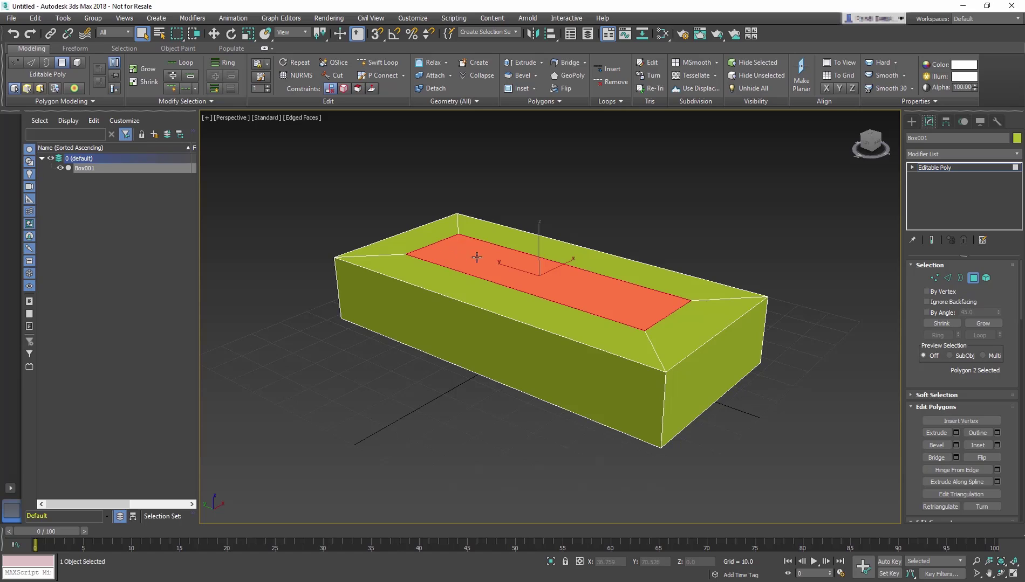
Extrude the inner top face upward with an Extrude Settings height of 25.
click(541, 63)
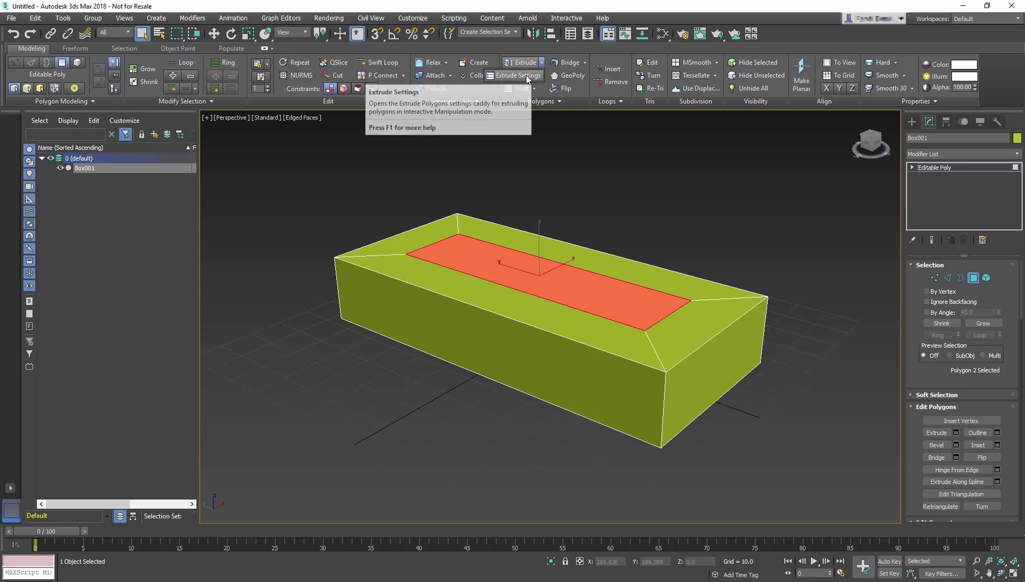
click(530, 76)
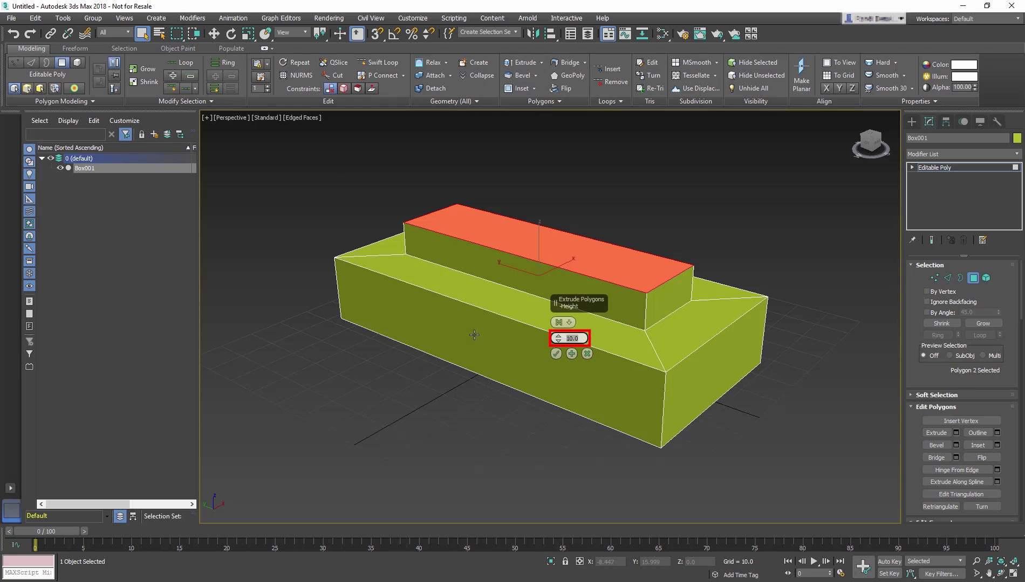
text(25)
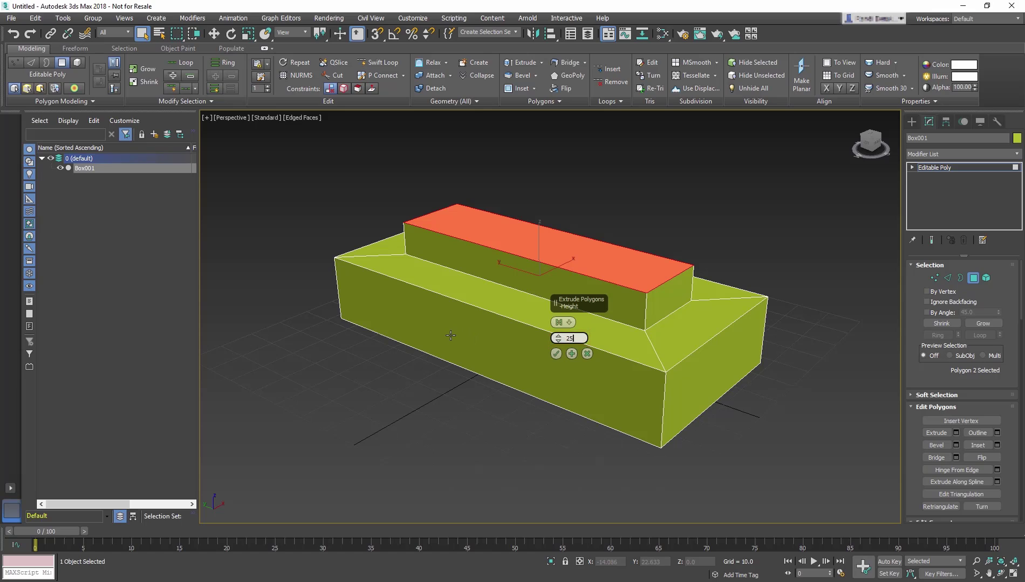
key(Return)
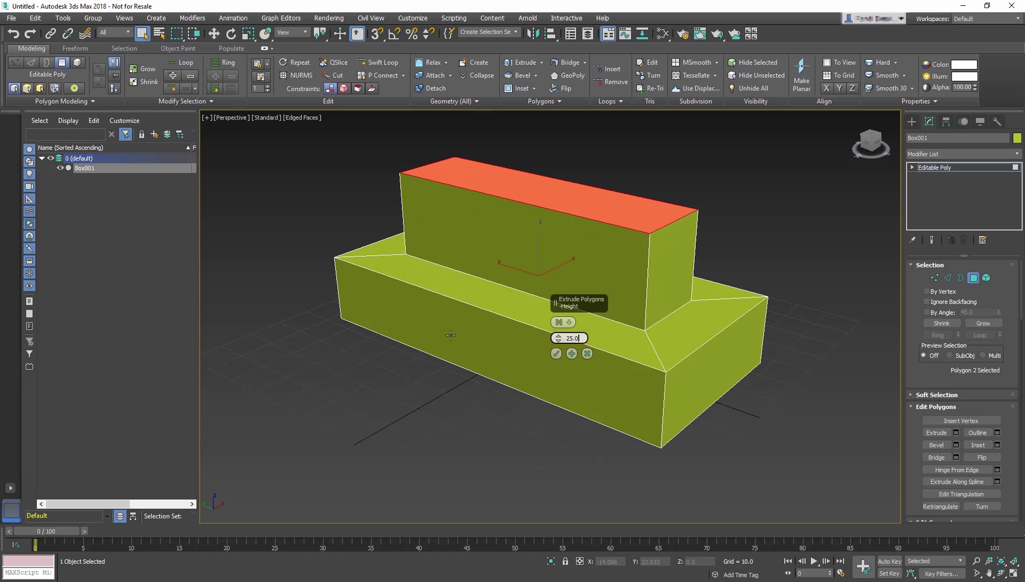
click(556, 353)
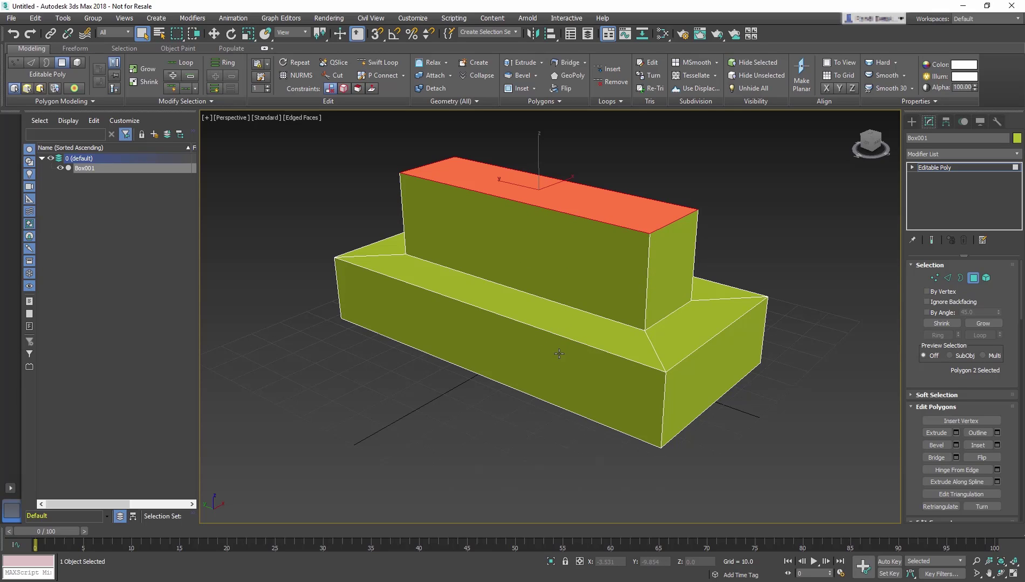
Orbit beneath the box and select its bottom face.
alt+middle_drag(561, 353, 648, 290)
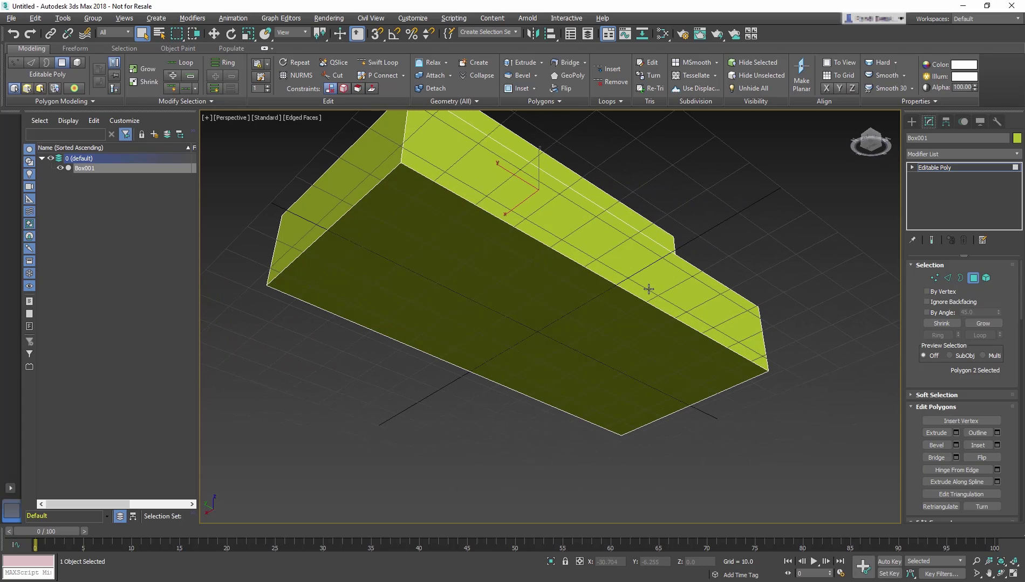
click(611, 333)
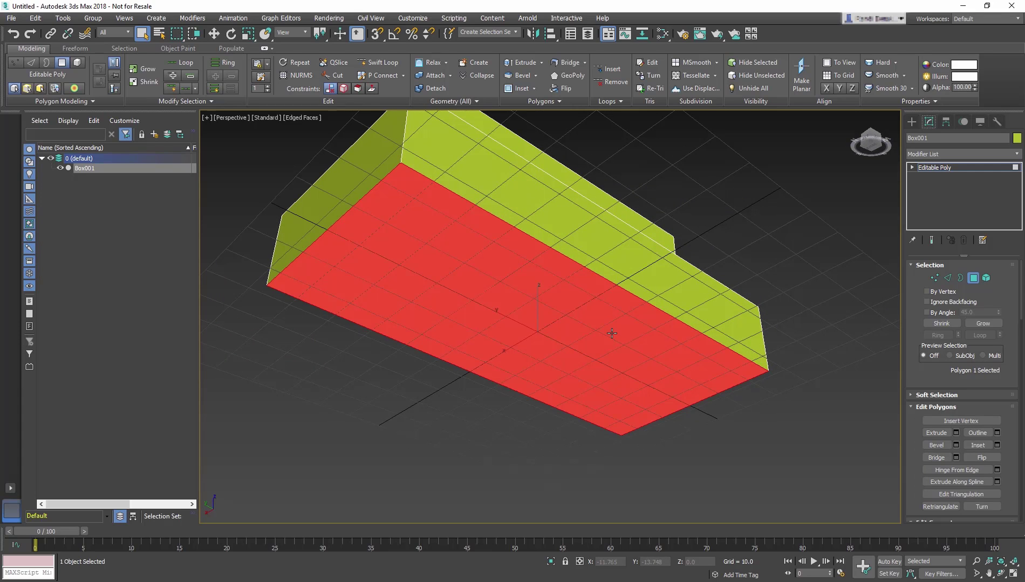
middle_drag(613, 334, 652, 351)
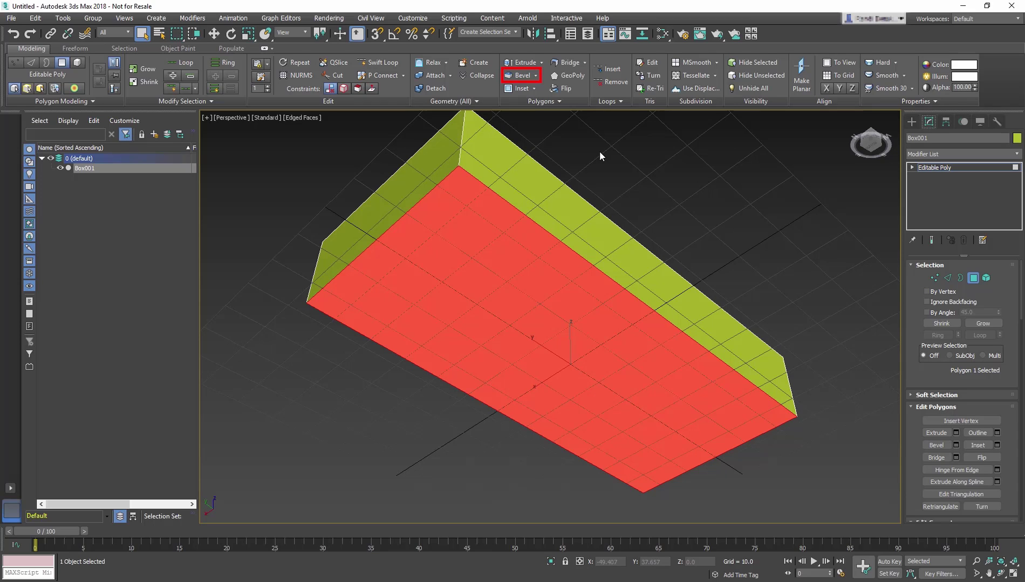
Bevel the bottom face with height 0 and outline -3, then Apply and Continue.
click(535, 76)
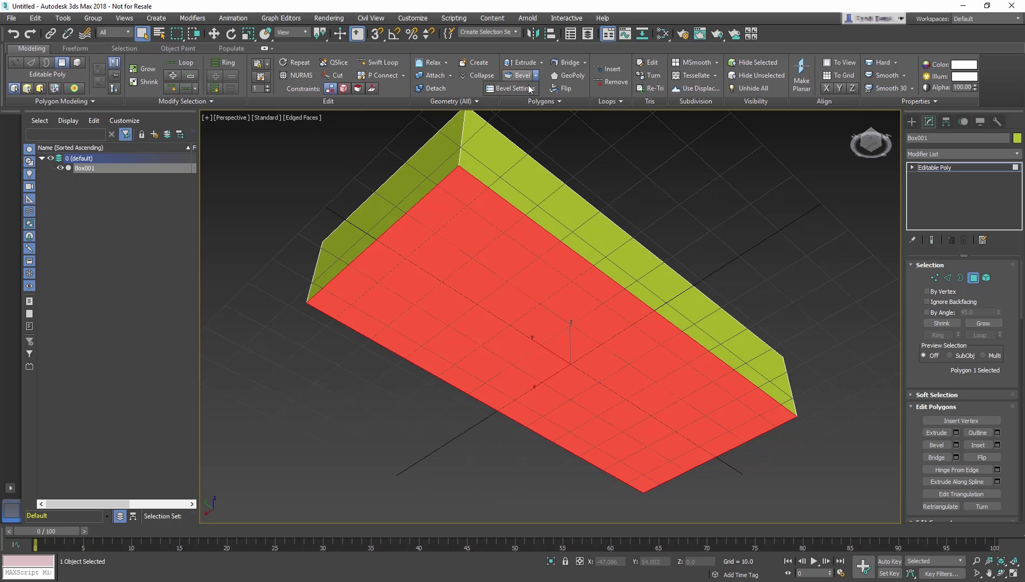
click(528, 85)
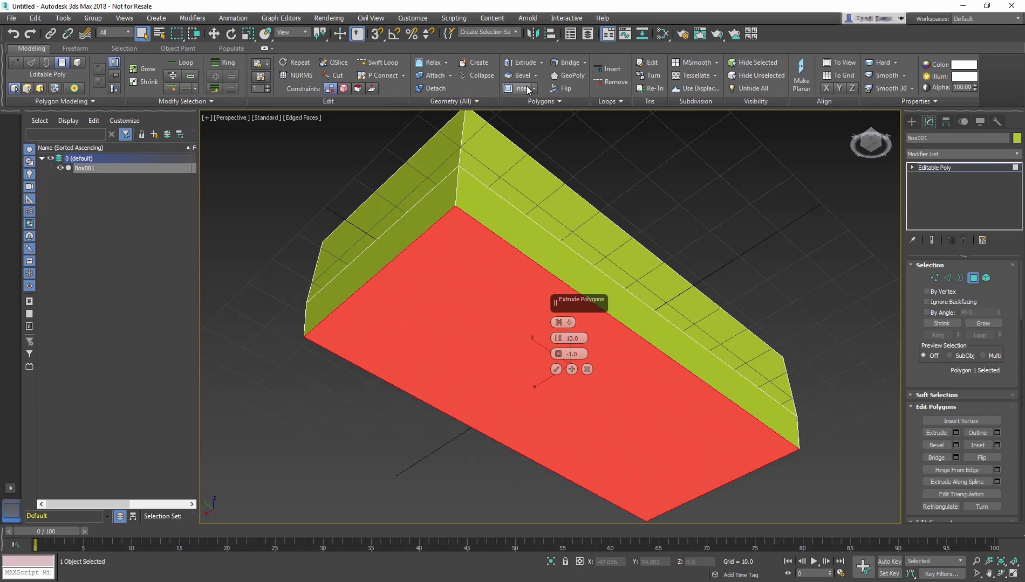
alt+middle_drag(648, 292, 665, 336)
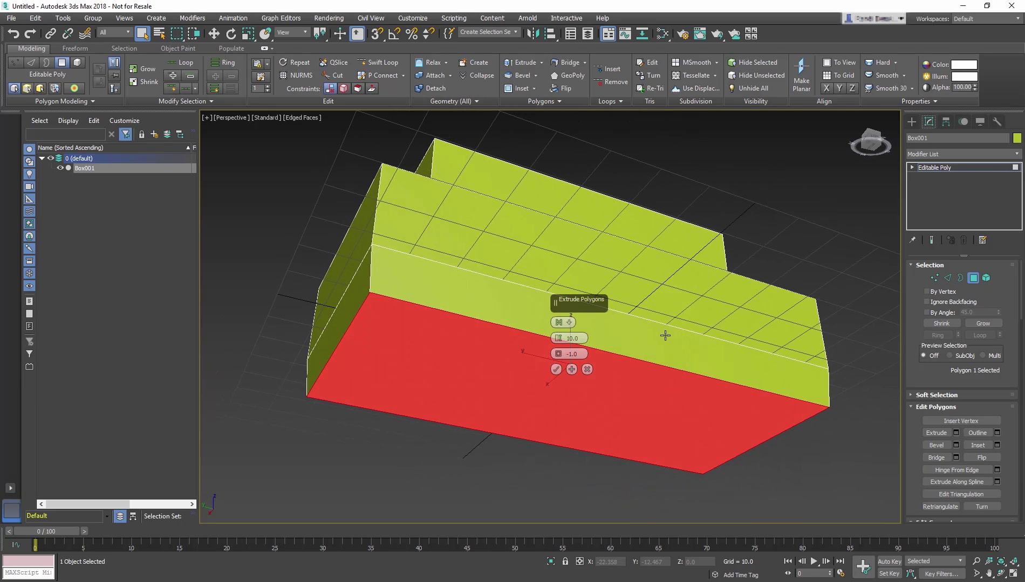
text(0)
key(Return)
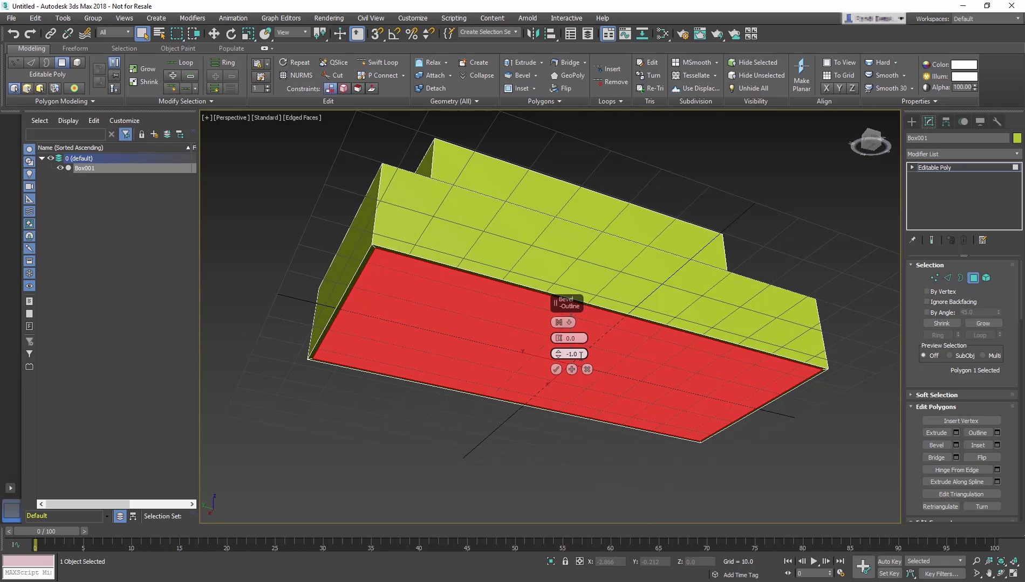
text(-3)
key(Return)
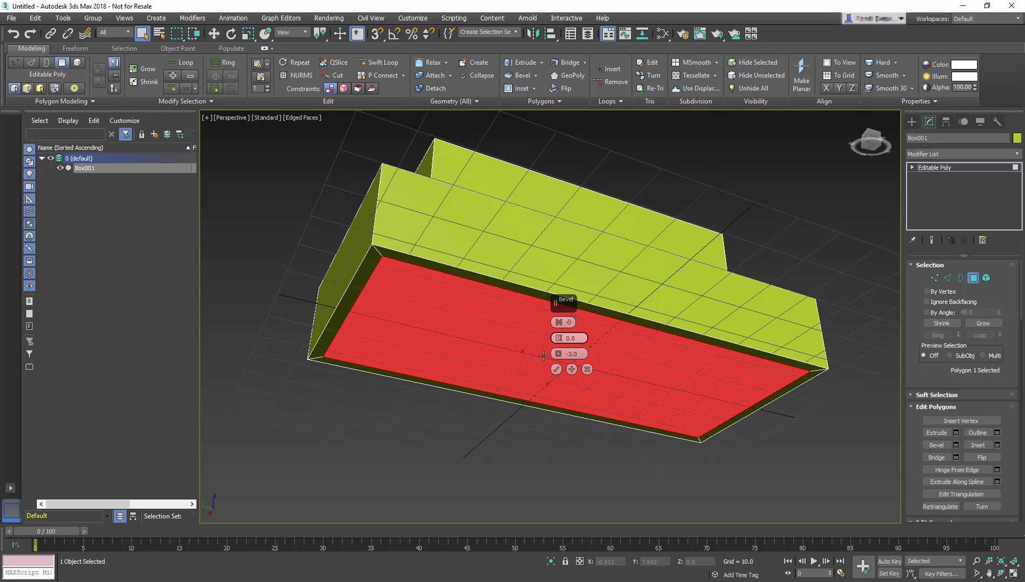
click(572, 370)
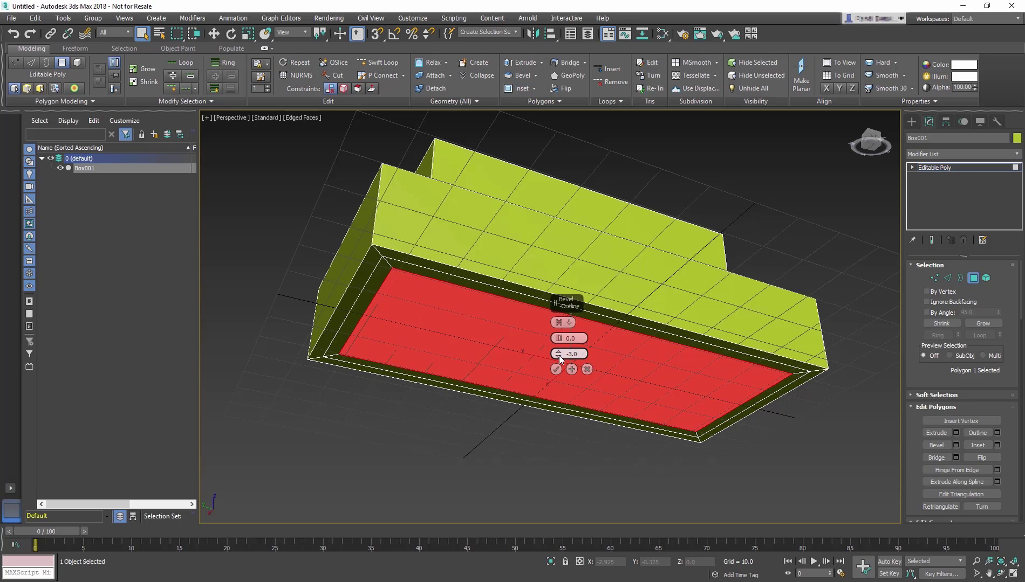
Finish with a second bevel of height 5 and outline 0.
right_click(560, 357)
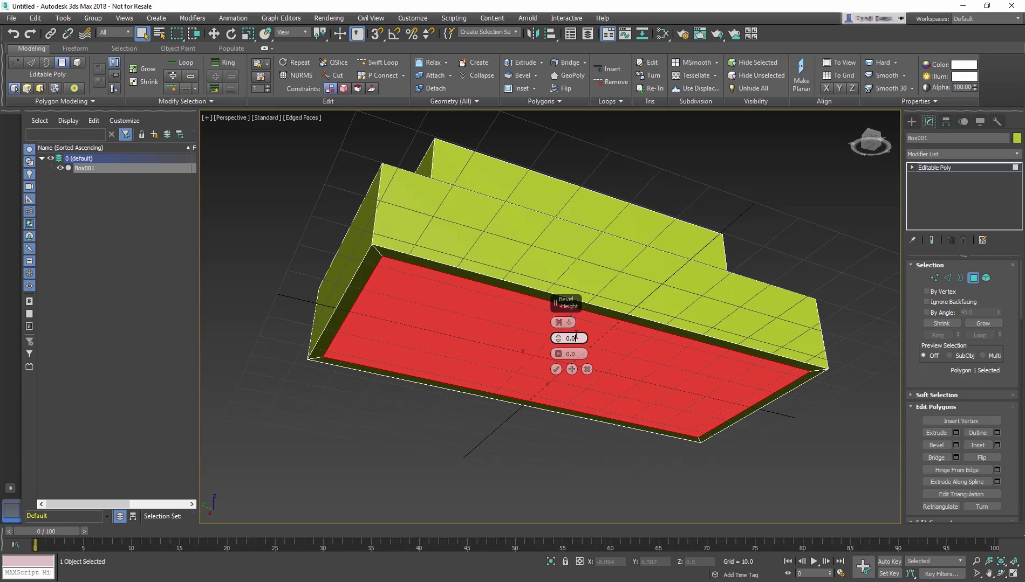
drag(575, 337, 555, 336)
text(5)
key(Return)
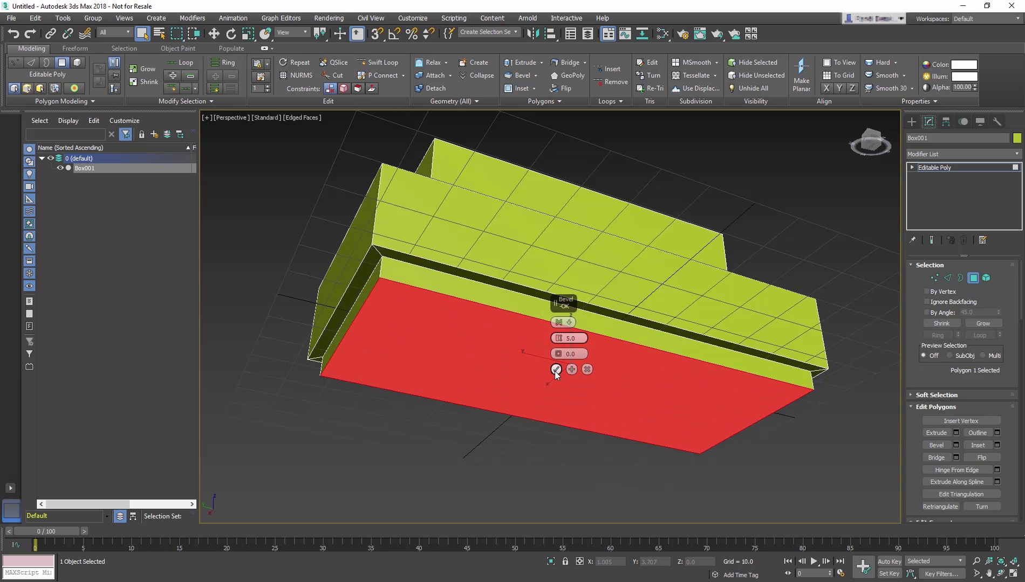
click(555, 370)
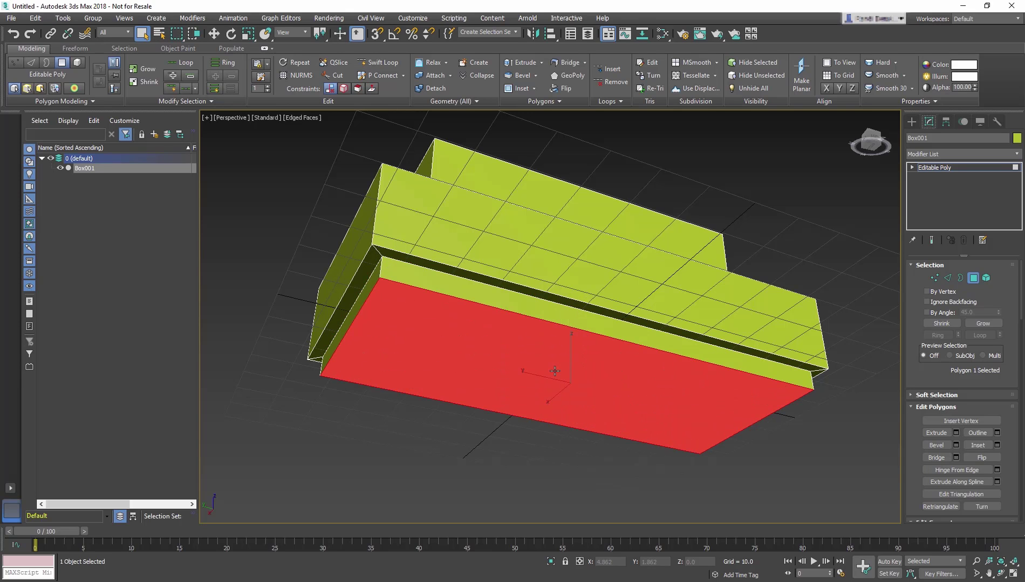
alt+middle_drag(555, 371, 467, 425)
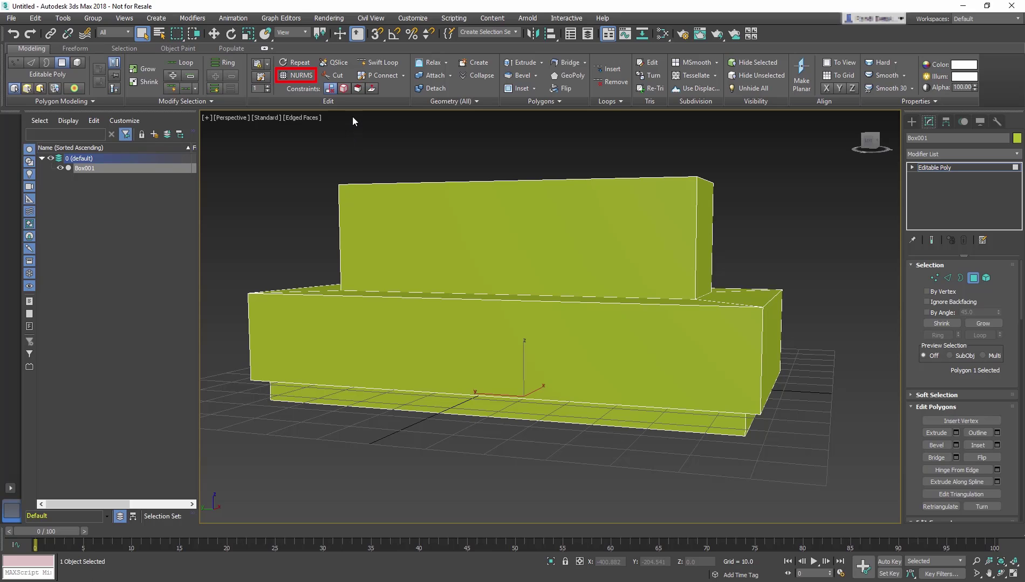
Enable NURMS subdivision on Box001 and orbit to inspect the rounded bench.
click(300, 75)
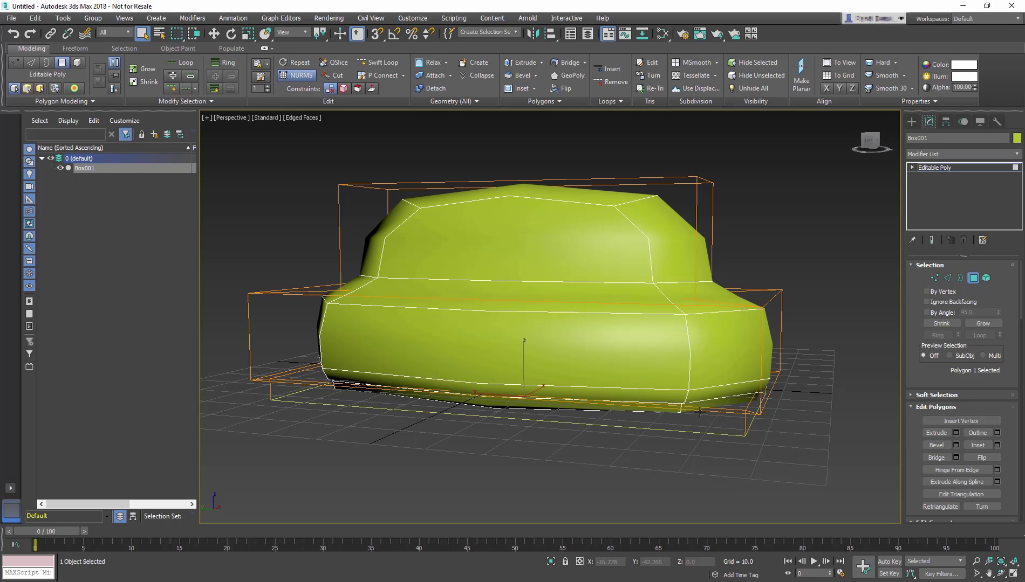
alt+middle_drag(554, 348, 548, 293)
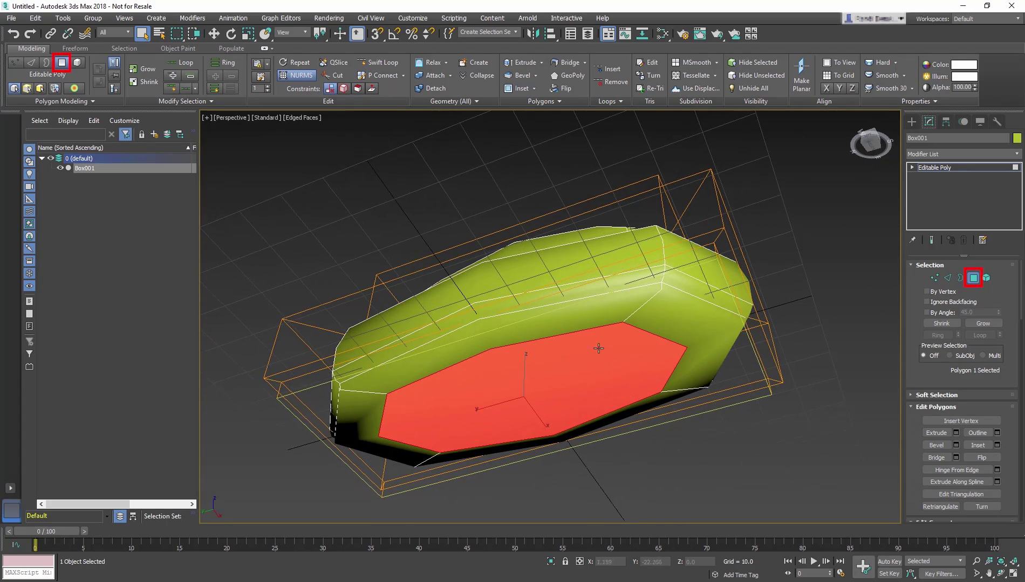
With NURMS off, delete the selected bottom face, then re-enable NURMS smoothing.
click(297, 75)
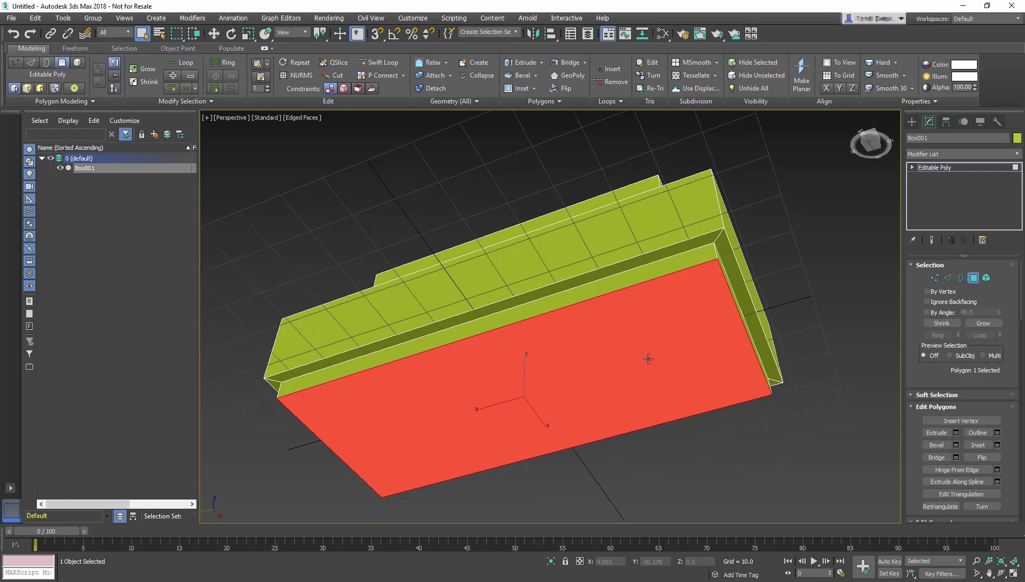
key(Delete)
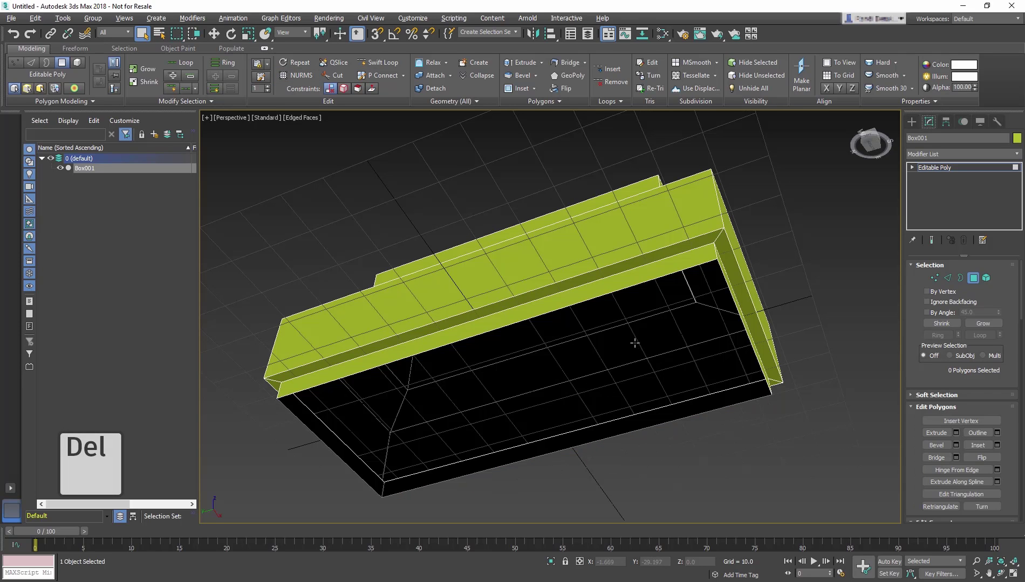
alt+middle_drag(636, 343, 657, 344)
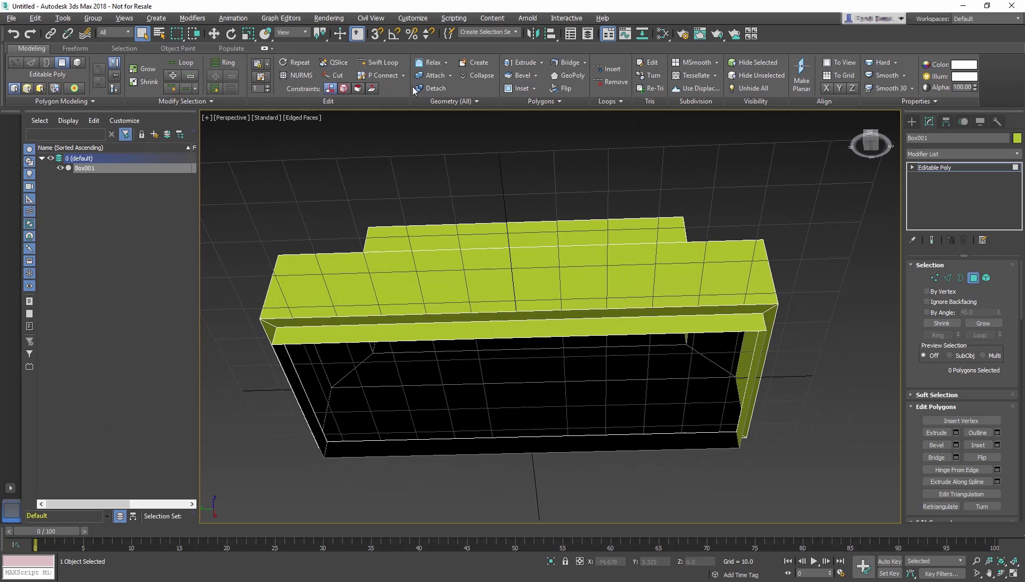
click(298, 78)
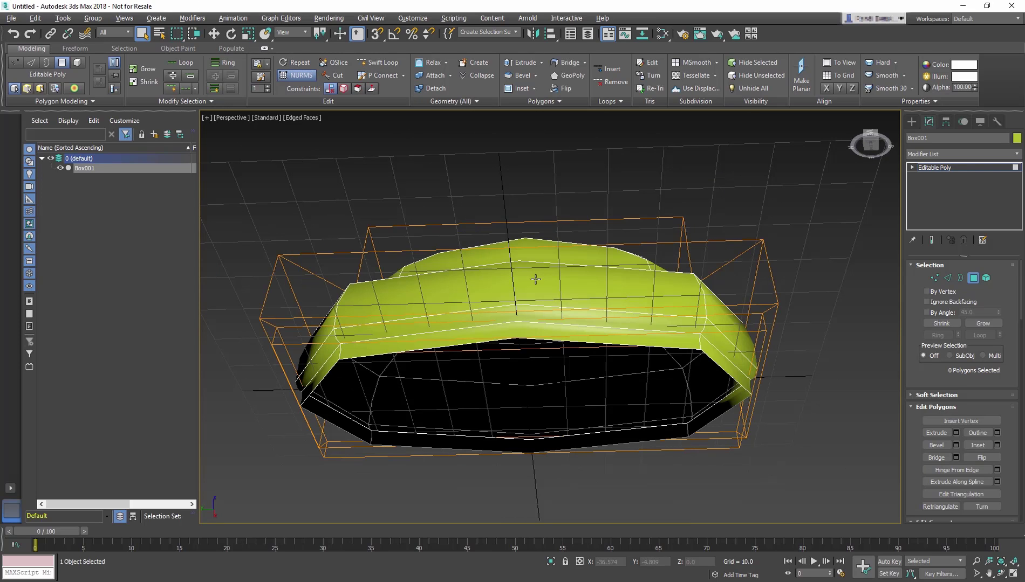
alt+middle_drag(531, 278, 536, 324)
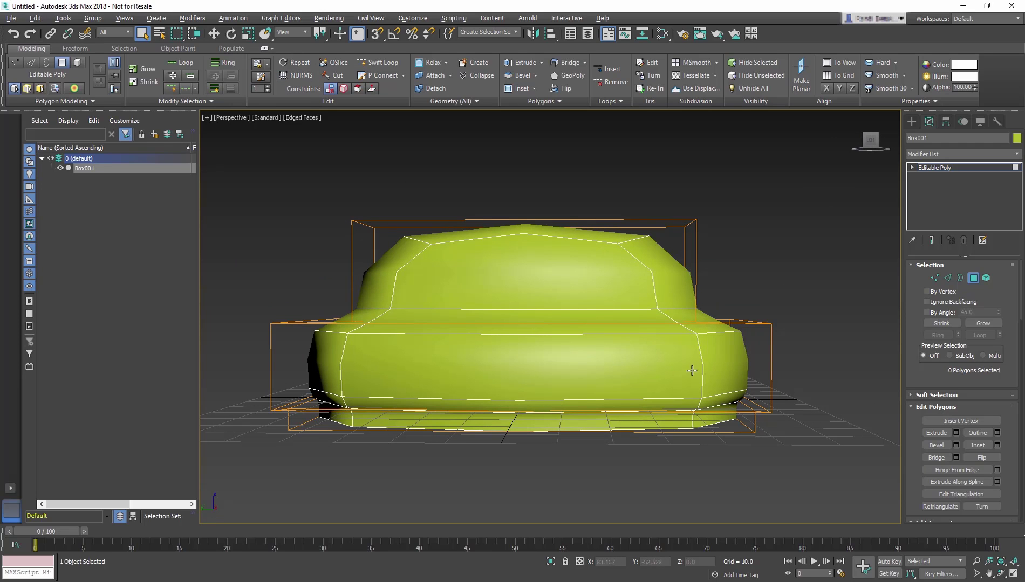
With NURMS off, select and delete the thin polygon loop along the base edge, then re-enable NURMS.
alt+middle_drag(691, 370, 717, 332)
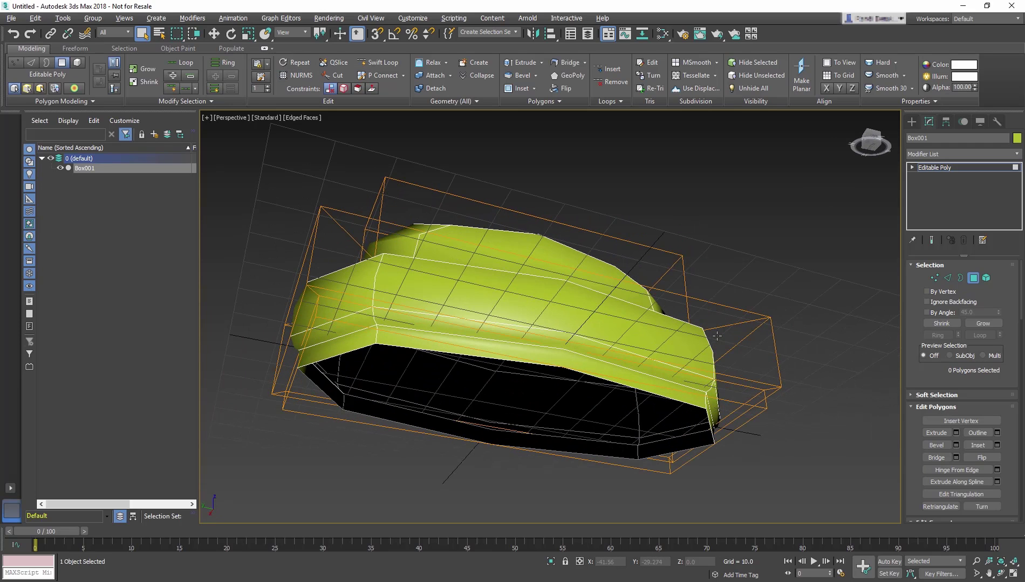
click(299, 76)
alt+middle_drag(498, 311, 506, 301)
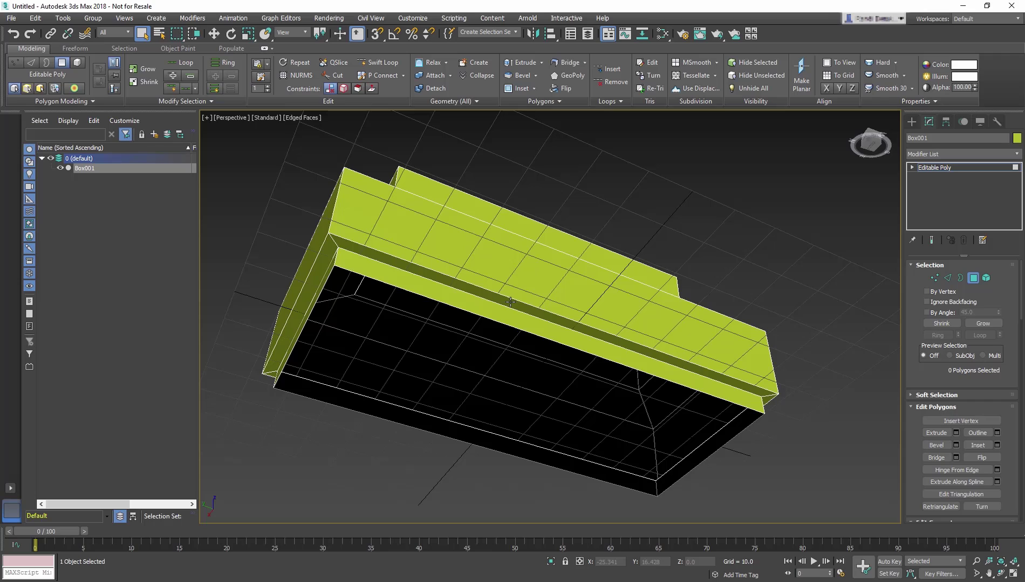
click(510, 302)
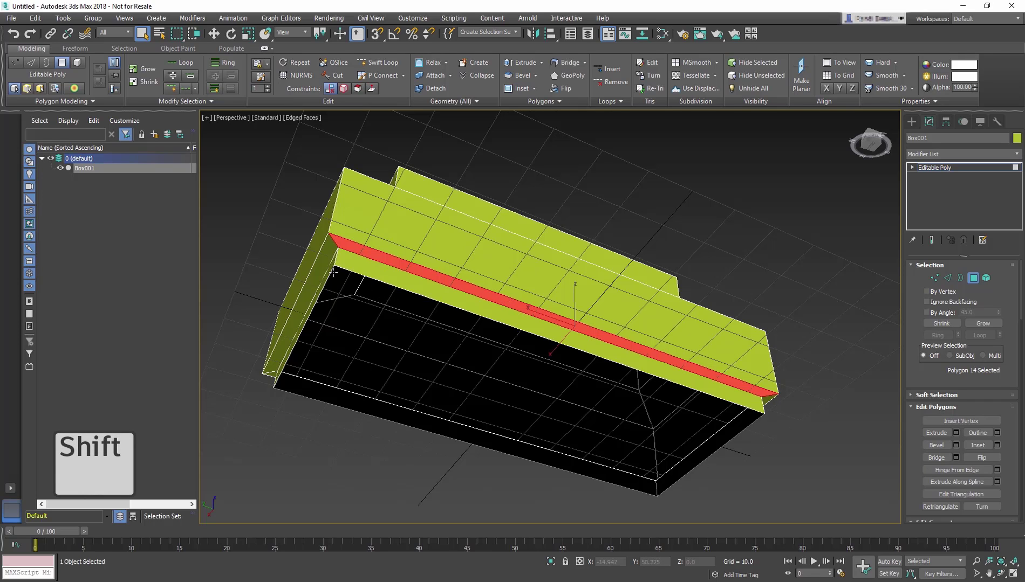
shift+click(325, 255)
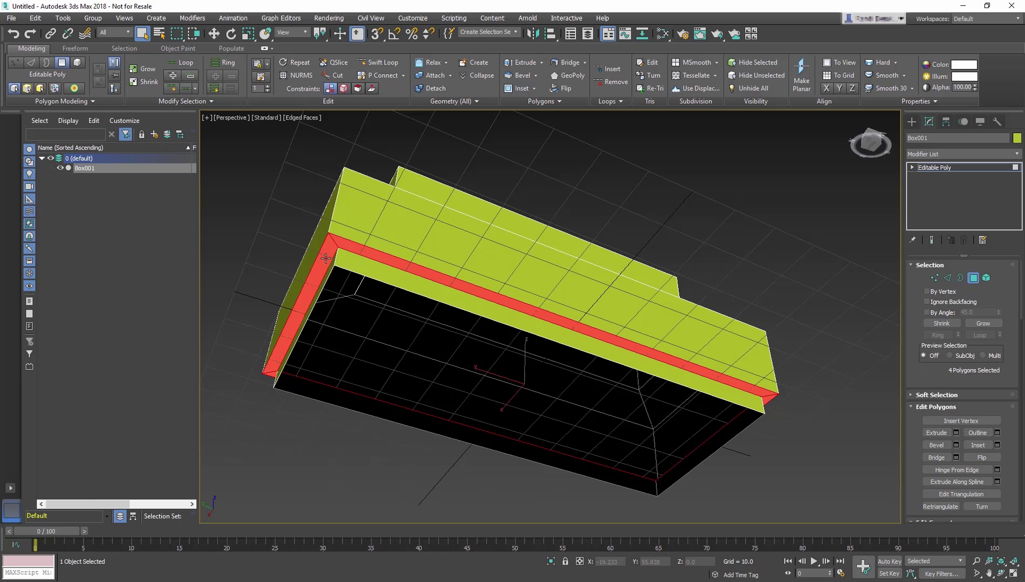
key(Delete)
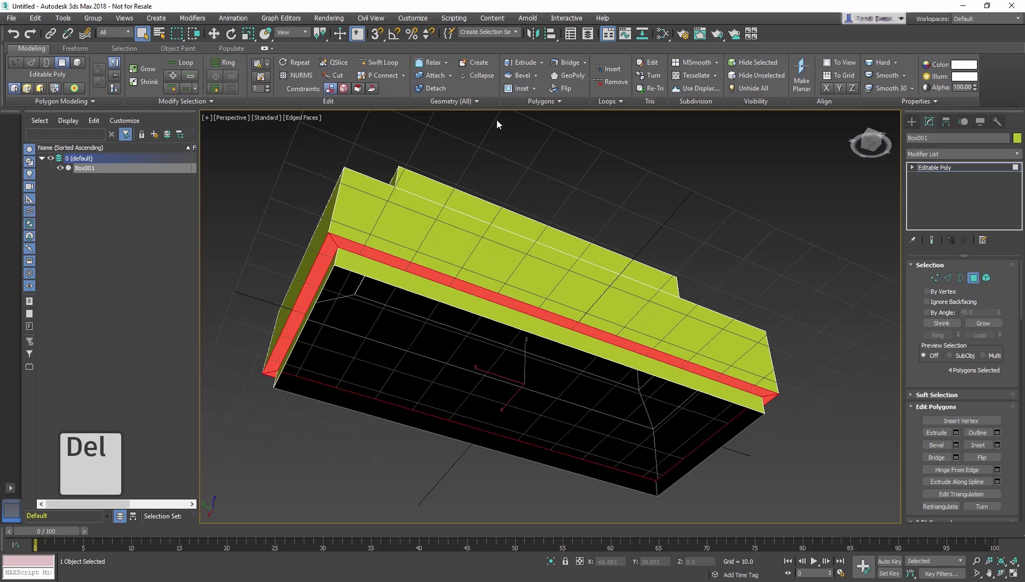
click(296, 75)
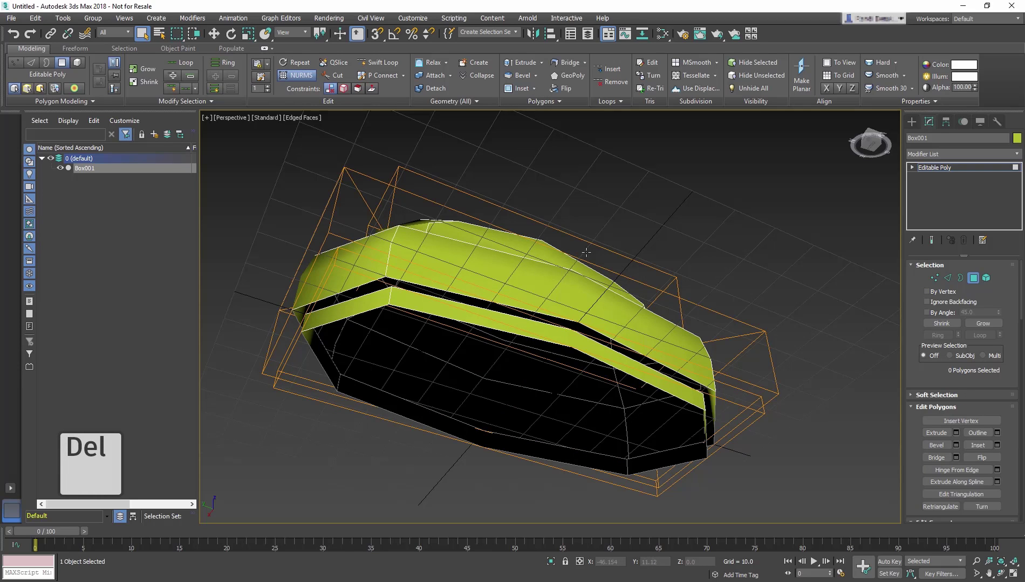
alt+middle_drag(589, 252, 544, 304)
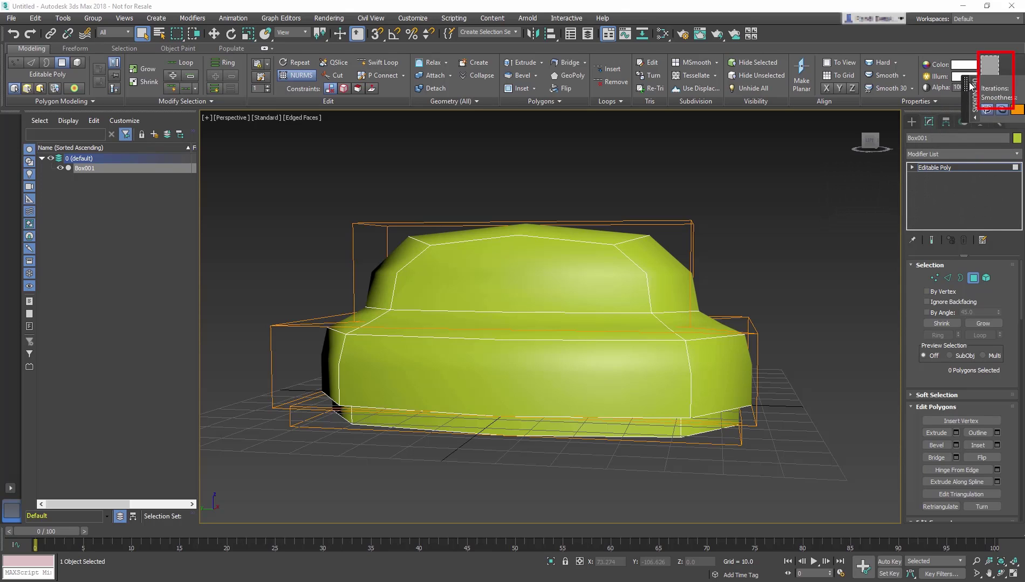
Raise the bench's NURMS Iterations to 2 and orbit around it to check the rounder shape.
mouse_move(994, 75)
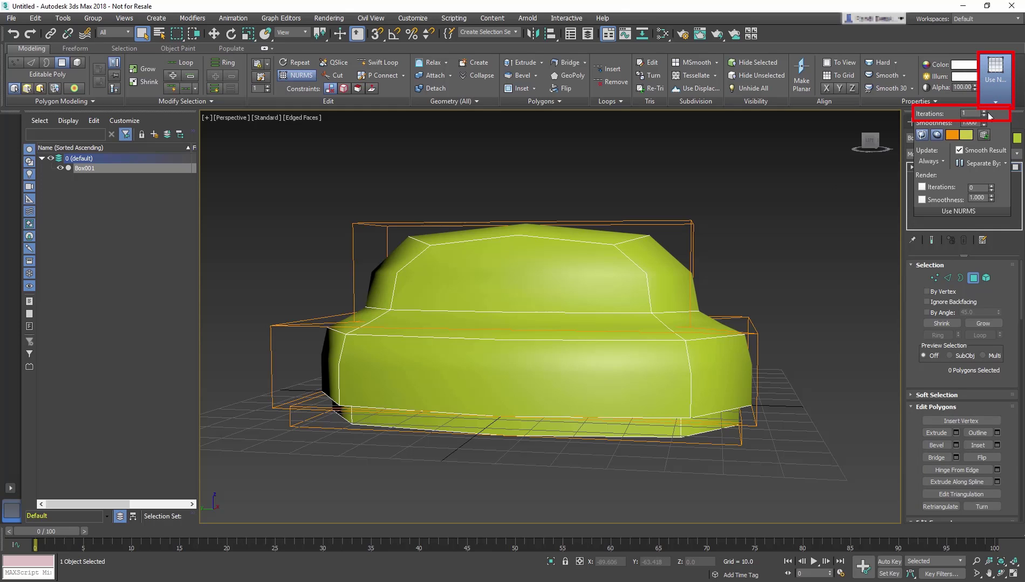
click(985, 111)
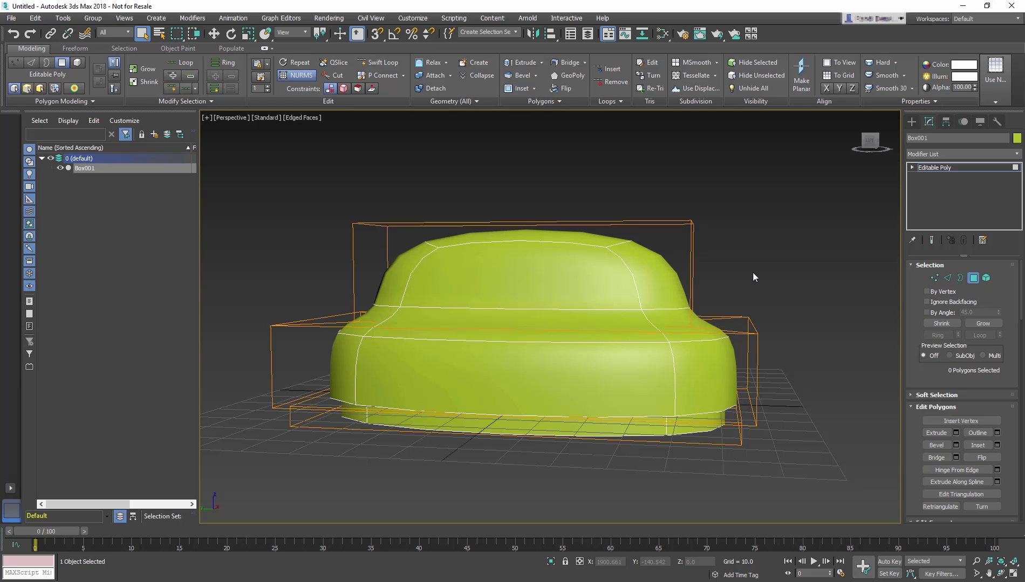
mouse_move(753, 273)
alt+middle_down()
mouse_move(739, 281)
mouse_move(768, 273)
alt+middle_up()
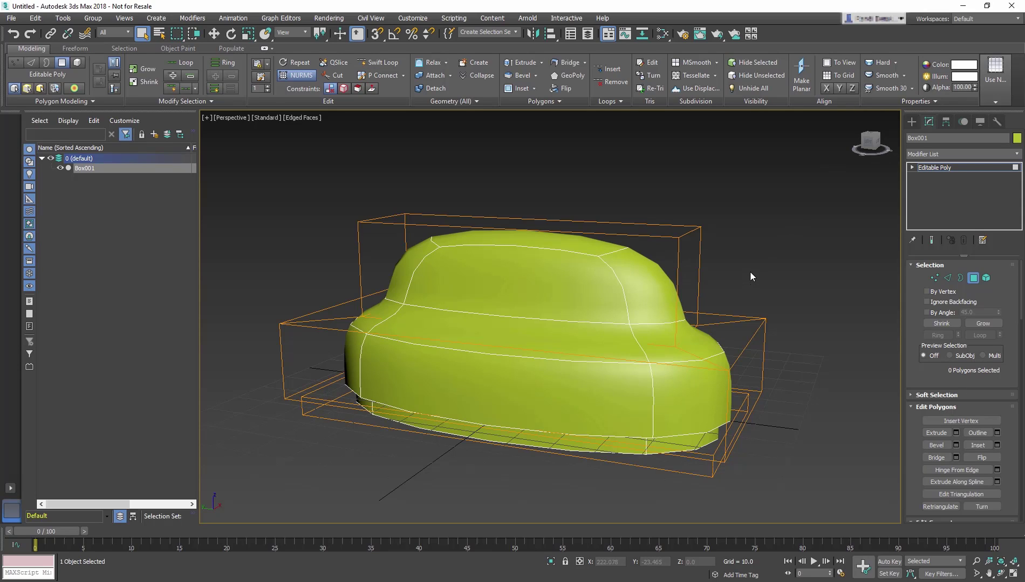
alt+middle_drag(749, 271, 812, 268)
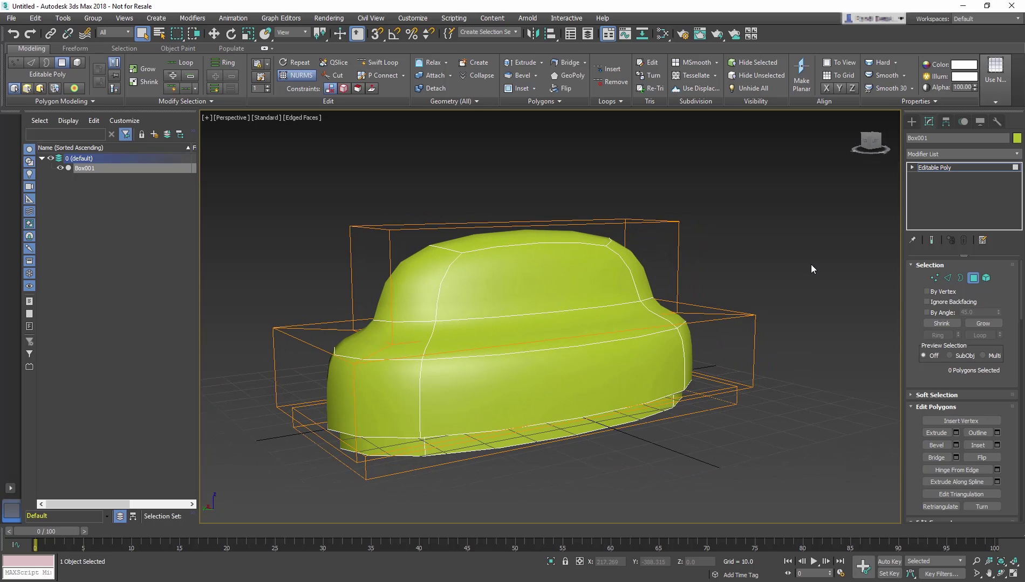
alt+middle_drag(811, 268, 845, 259)
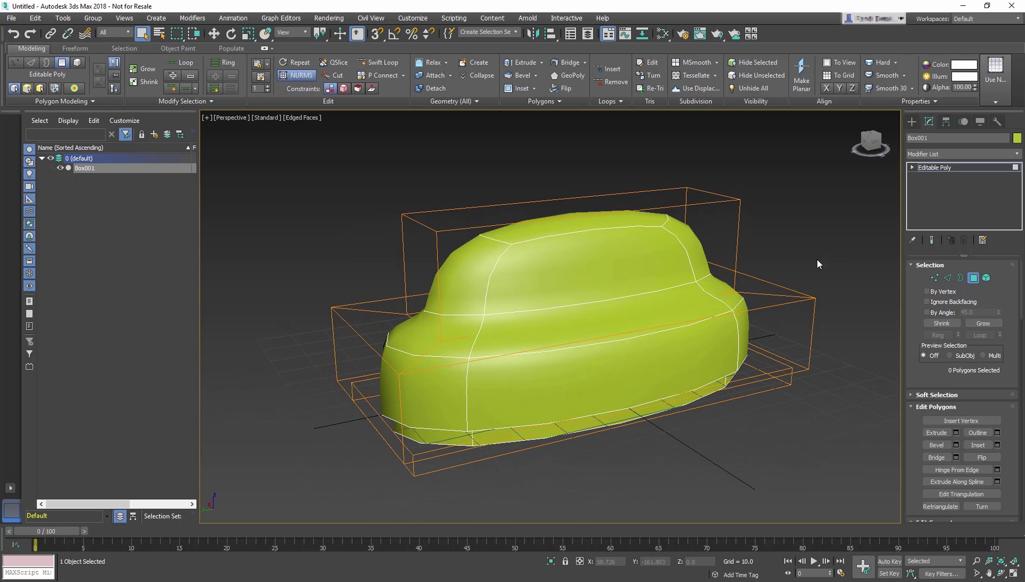
mouse_move(357, 236)
alt+middle_down()
mouse_move(482, 235)
mouse_move(373, 235)
alt+middle_up()
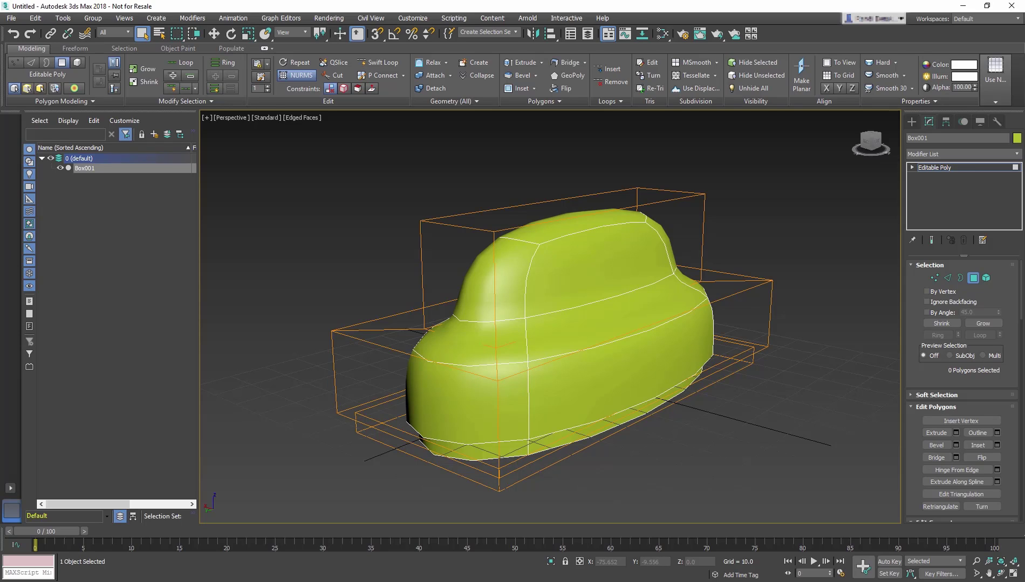
With NURMS off, add a vertical Swift Loop edge across the bench cage, then re-enable smoothing.
click(301, 77)
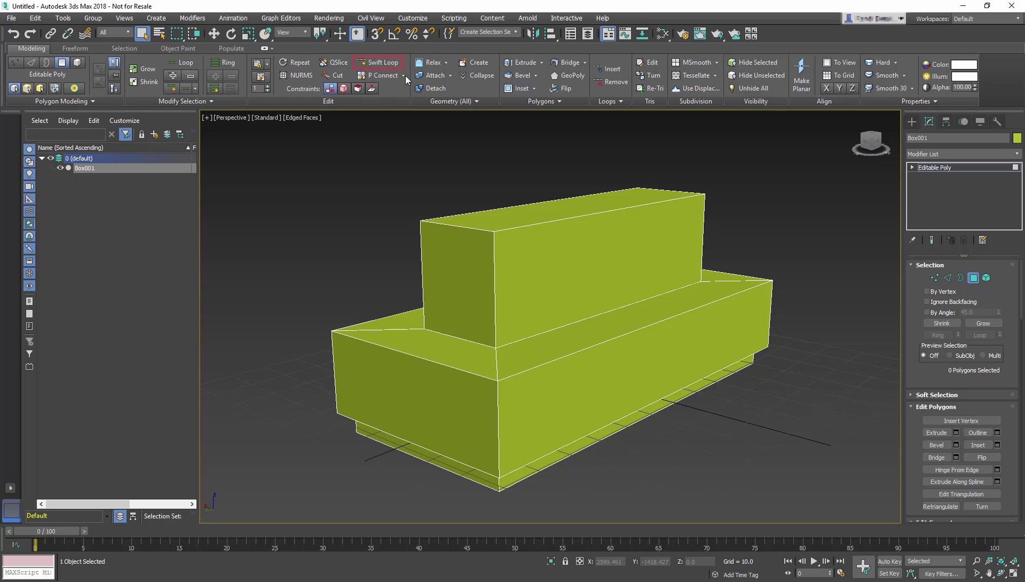
click(389, 66)
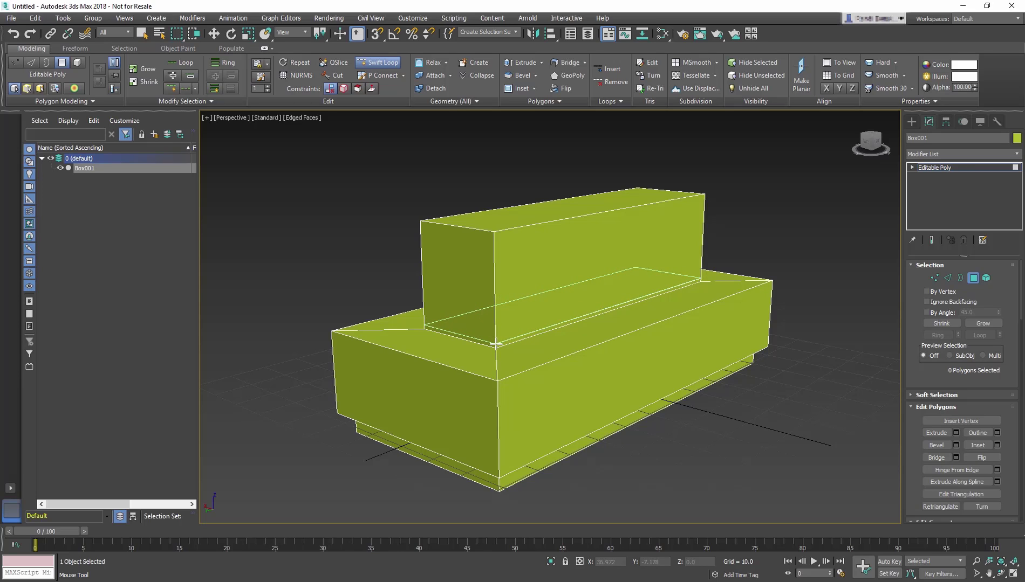
scroll(542, 304, up, 2)
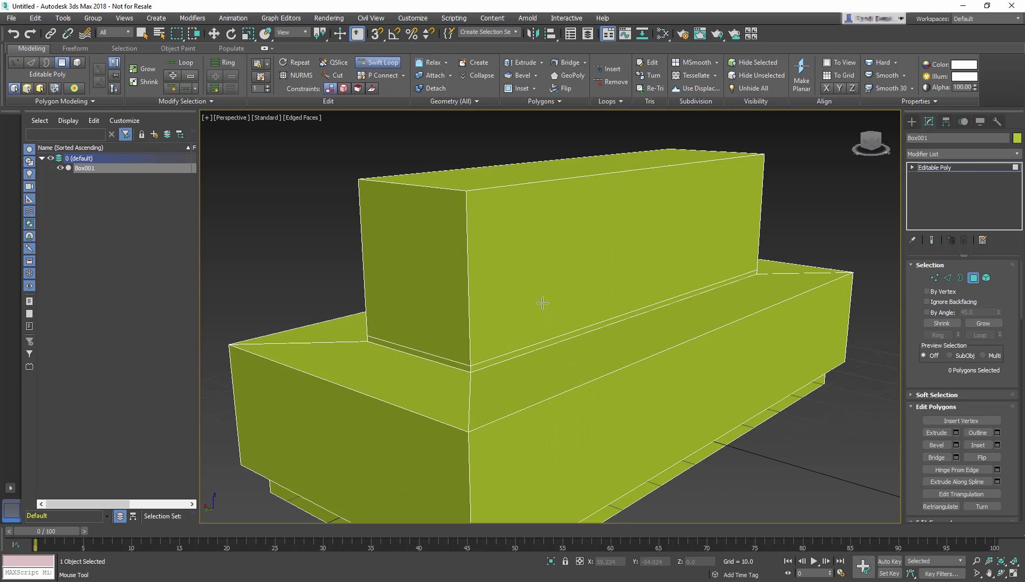
scroll(542, 303, up, 4)
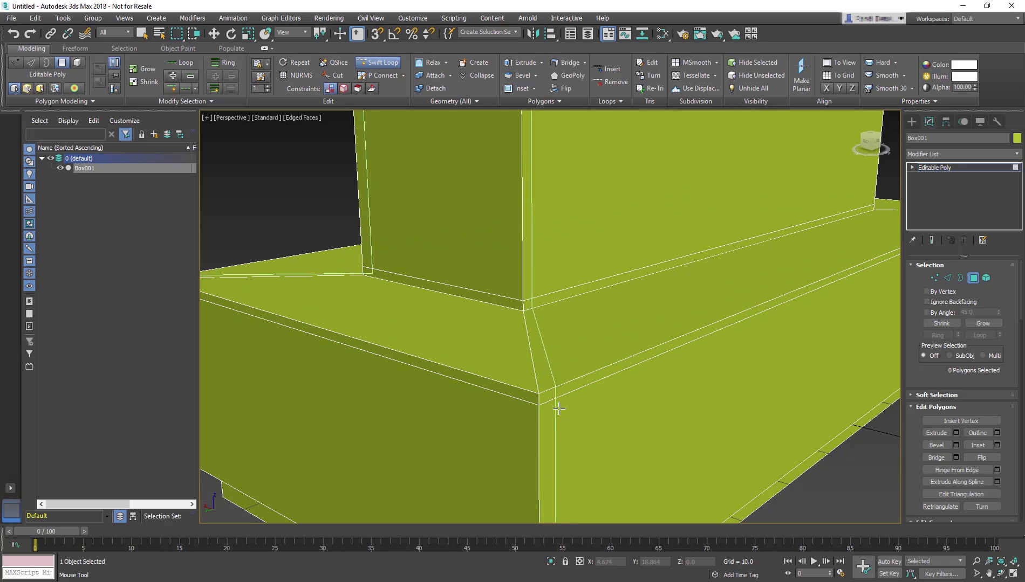
scroll(468, 396, down, 6)
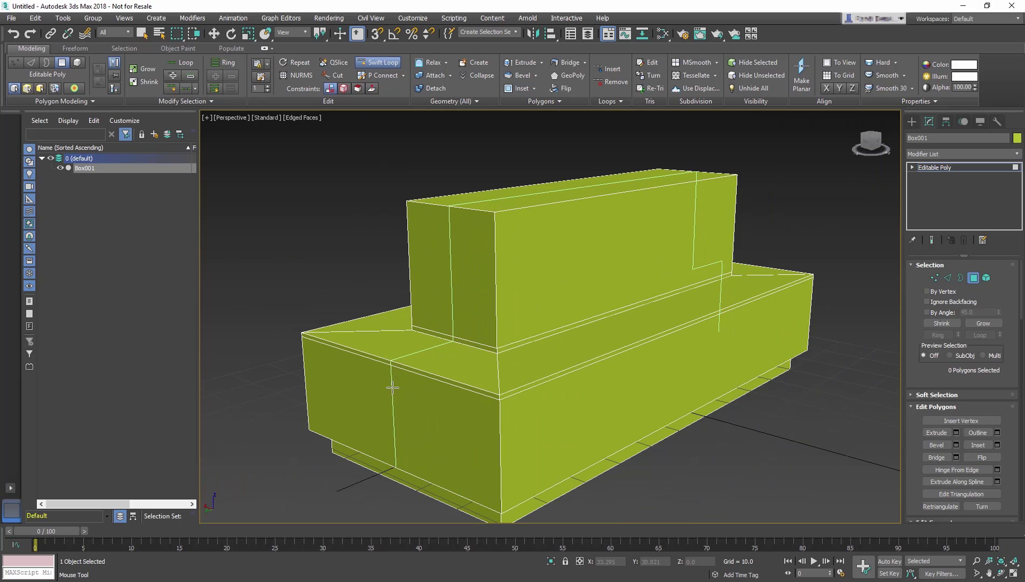
click(392, 387)
click(296, 74)
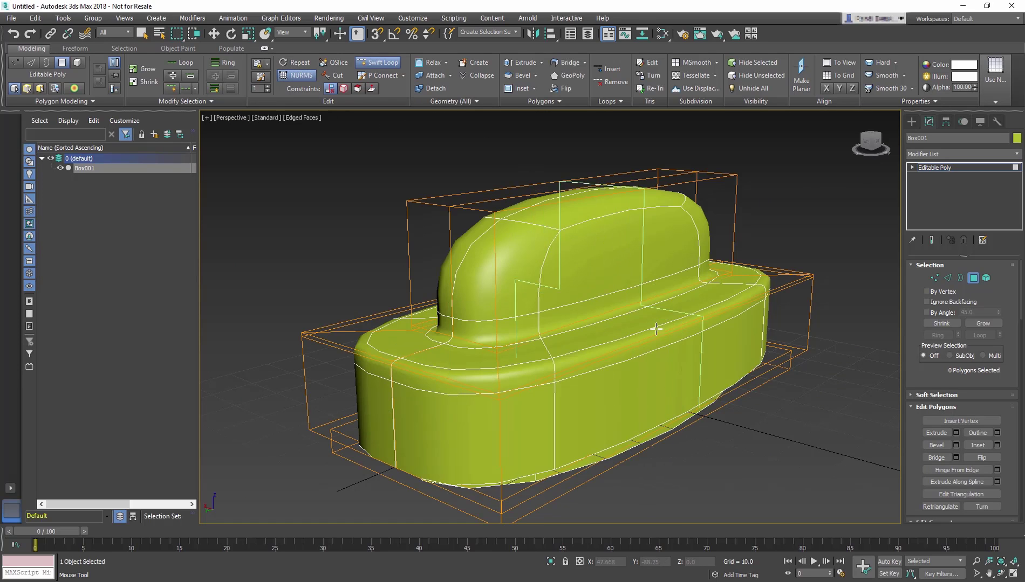
Set NURMS Iterations to 3 and return Box001 from Polygon level to whole-object level.
alt+middle_drag(655, 328, 534, 352)
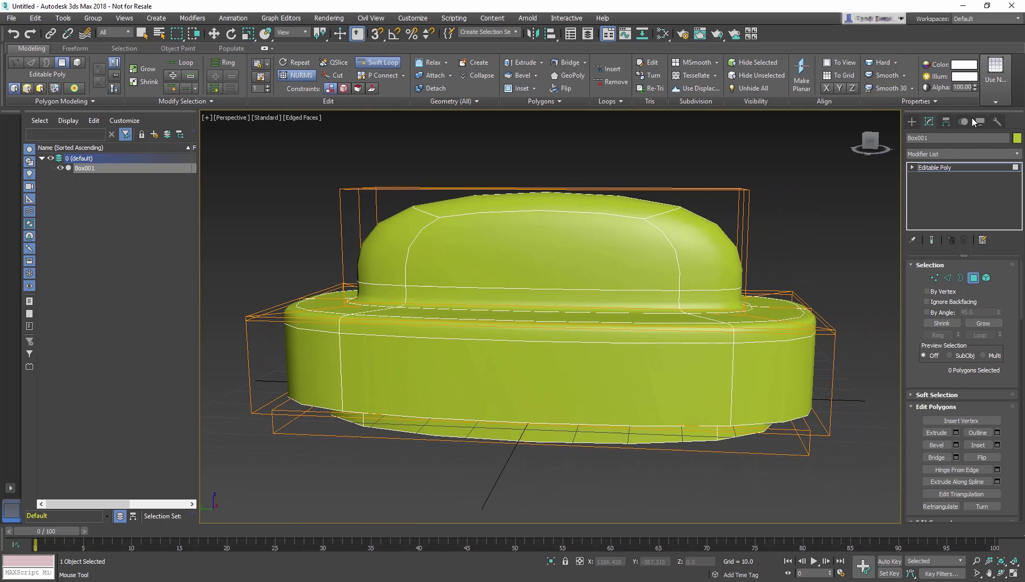
mouse_move(1000, 90)
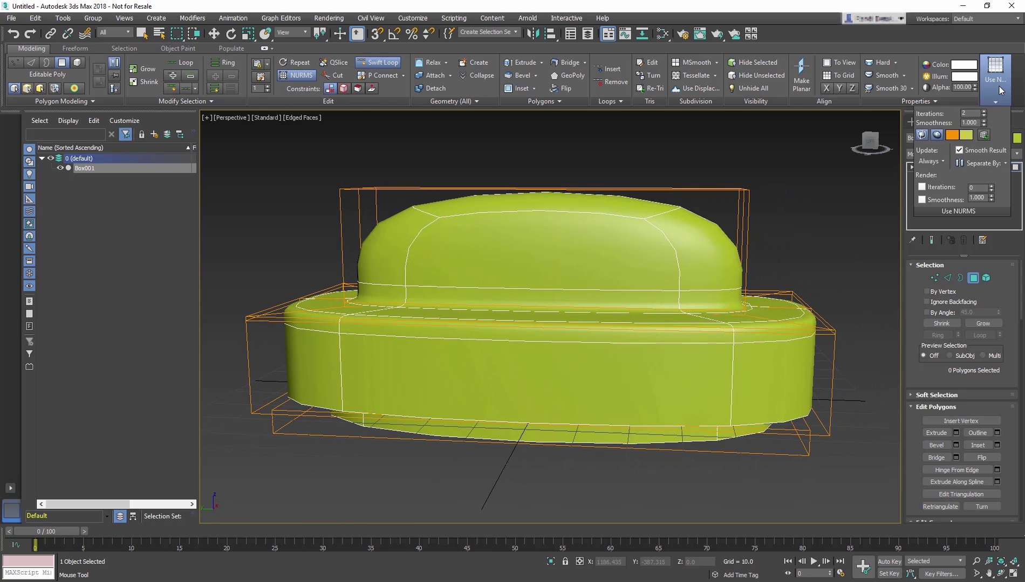
click(983, 111)
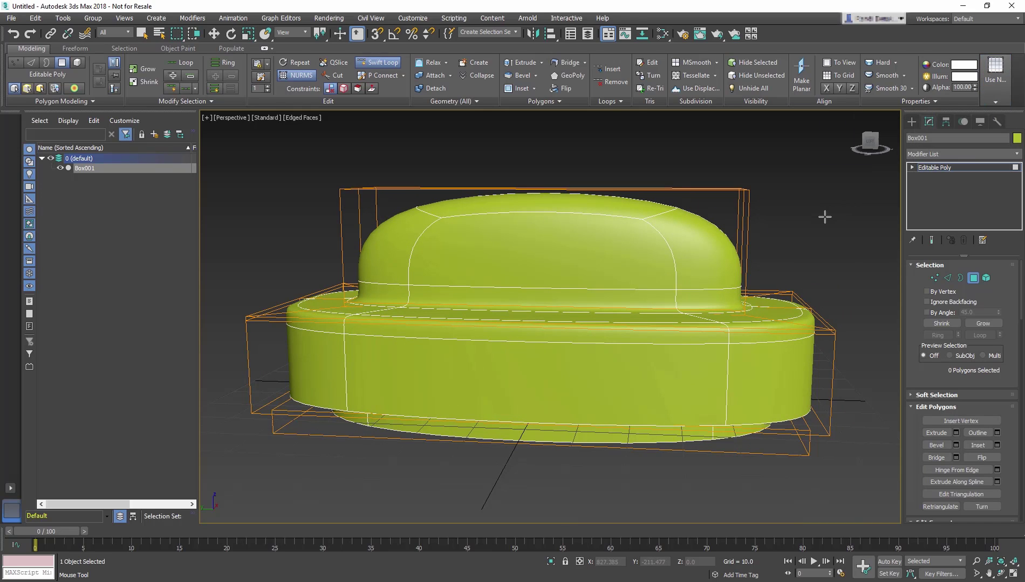
key(4)
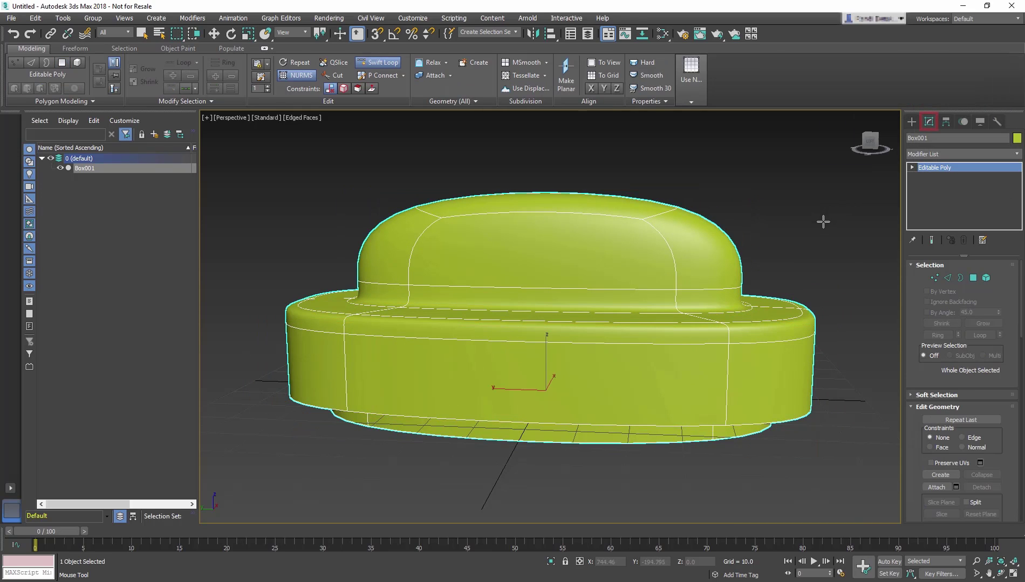
alt+middle_drag(821, 223, 846, 221)
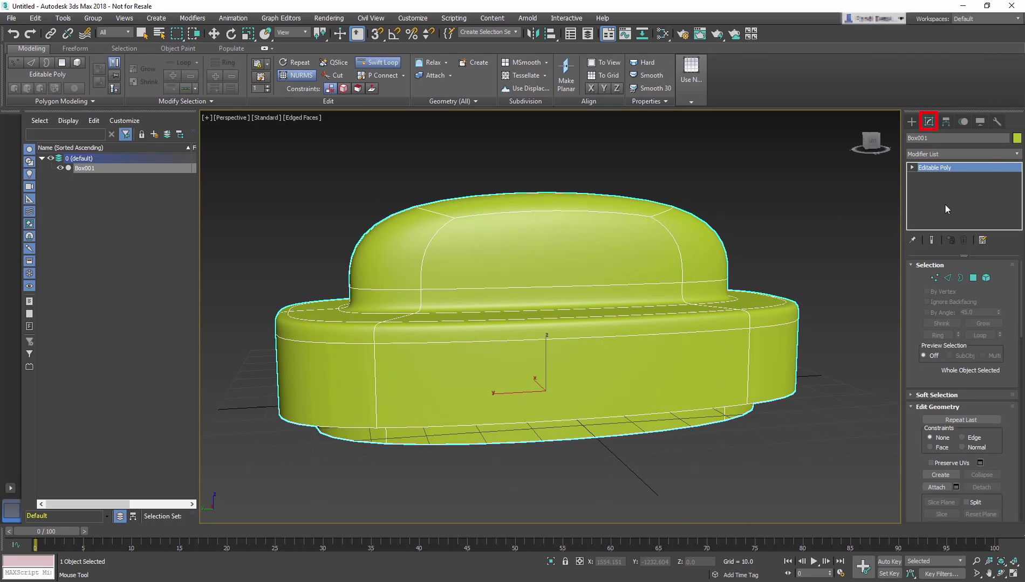
Rename Box001 to seat_GEO_003.
double_click(930, 138)
text(seat_GEO_003)
key(Return)
Save the bench as seat.max in 06_Modeling, then open the 06_ModelingB_Train_001.max station scene.
click(11, 18)
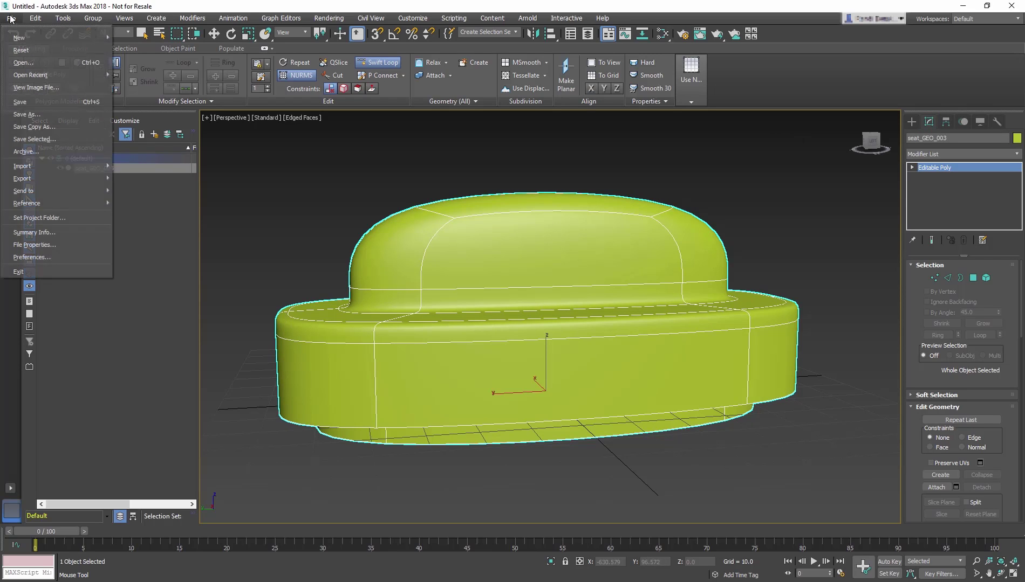
click(26, 115)
double_click(92, 133)
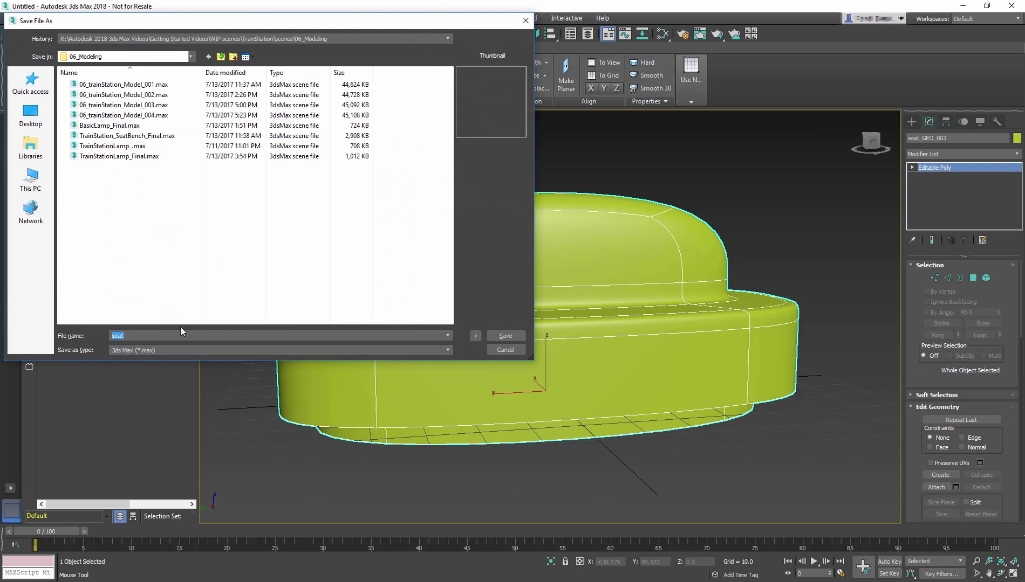
key(Return)
click(11, 17)
click(23, 63)
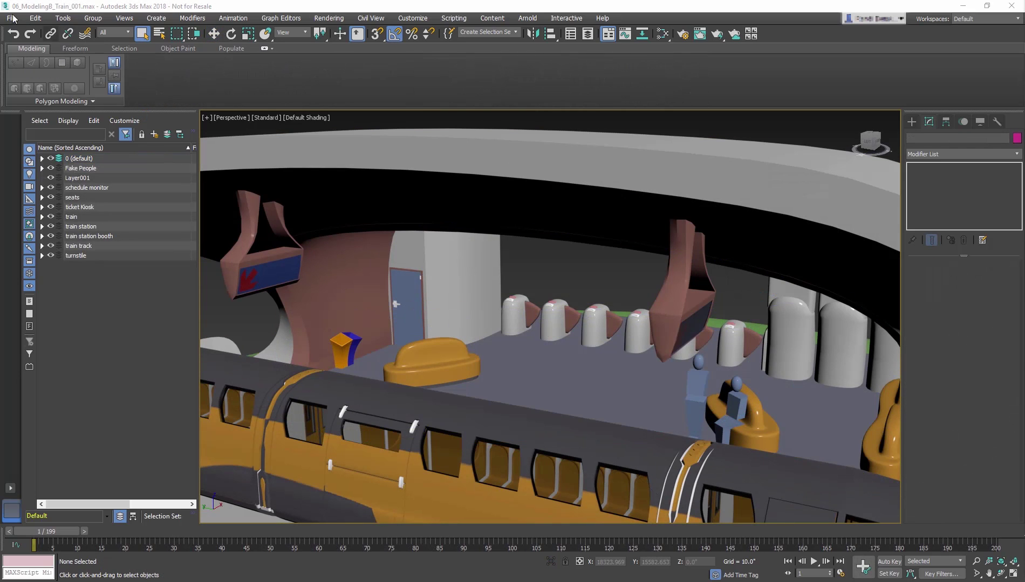
Merge seat_GEO_003 from 06_Modeling\seat.max into the train station scene.
click(13, 17)
mouse_move(61, 166)
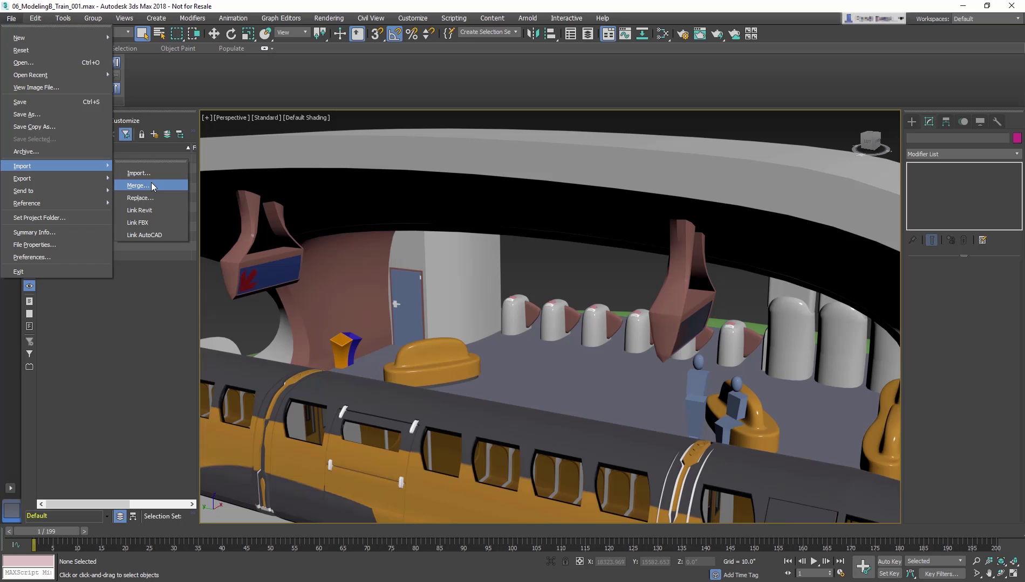
click(151, 184)
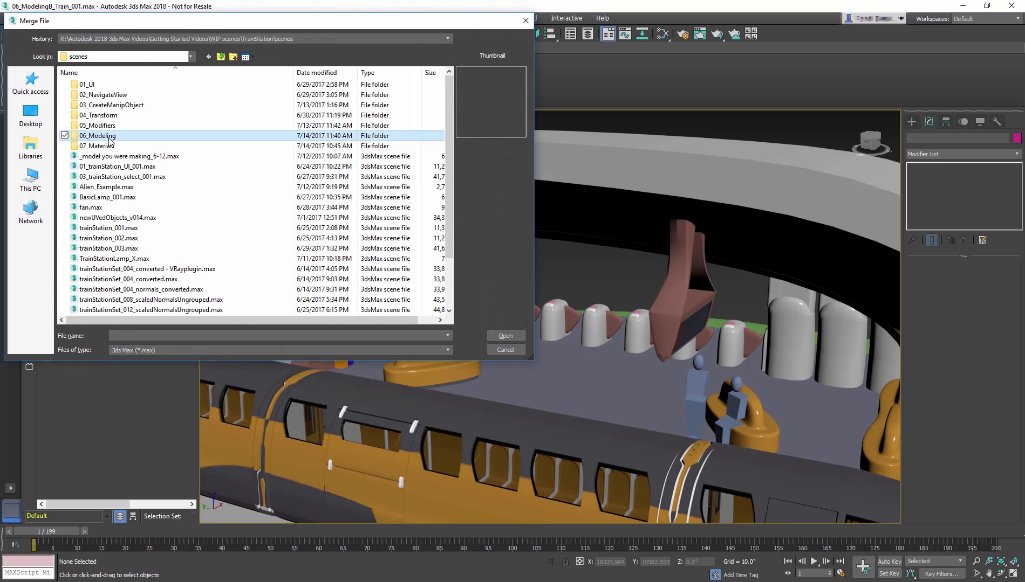
double_click(97, 135)
double_click(95, 107)
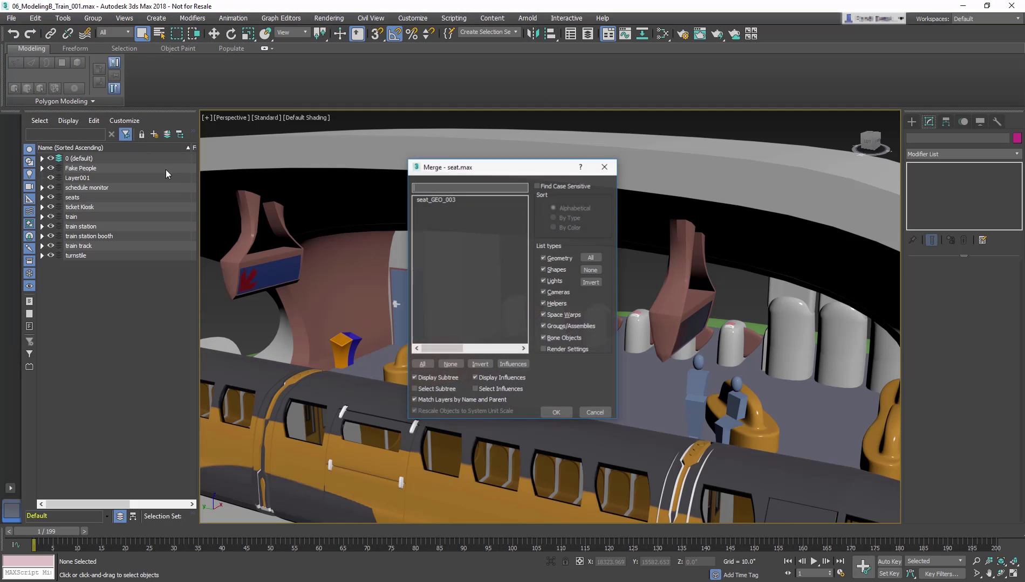
click(446, 200)
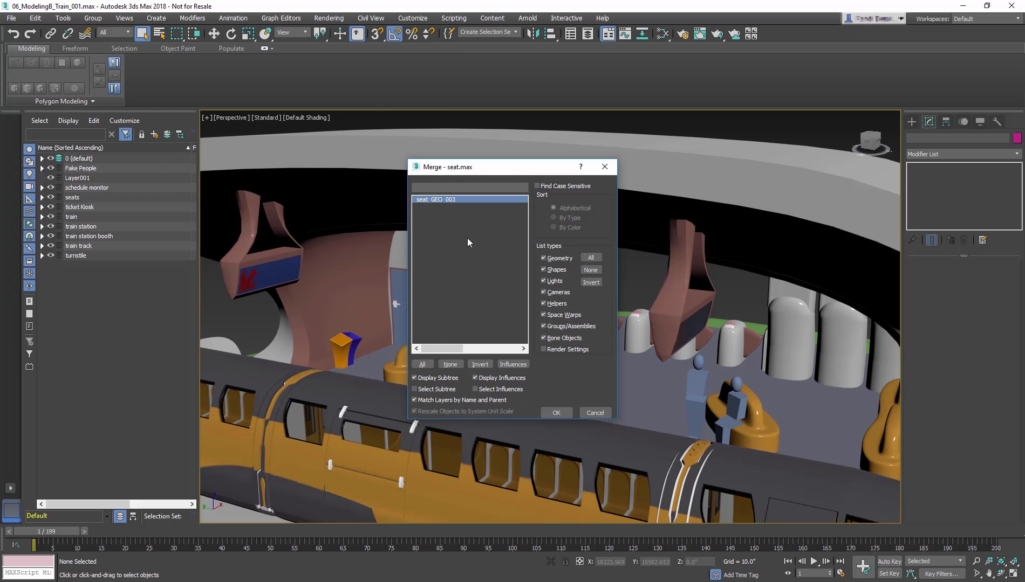
click(556, 414)
Move seat_GEO_003 onto the platform at X 800, Y 70, Z 166.
scroll(558, 413, down, 8)
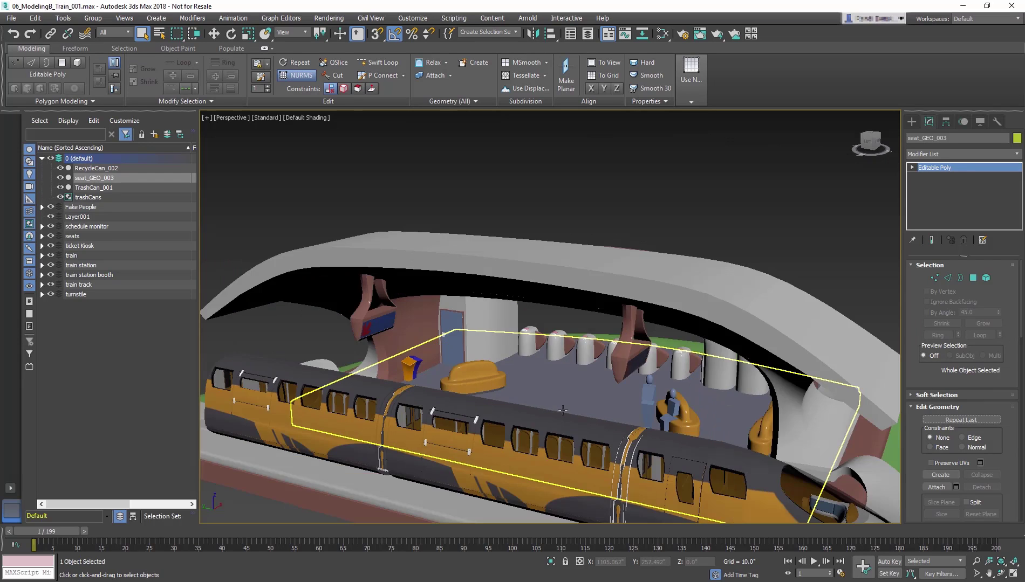
middle_drag(604, 389, 613, 285)
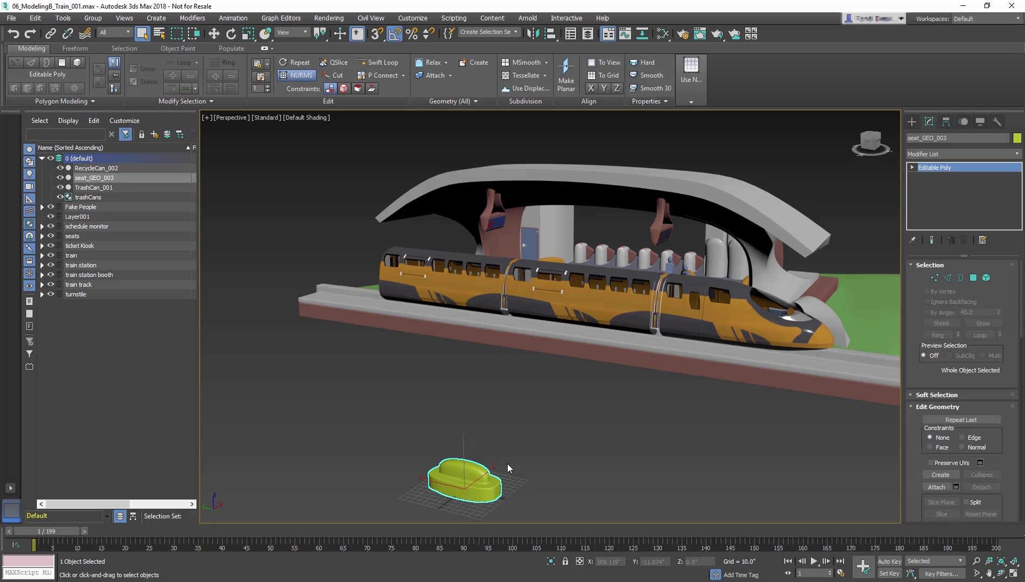
key(w)
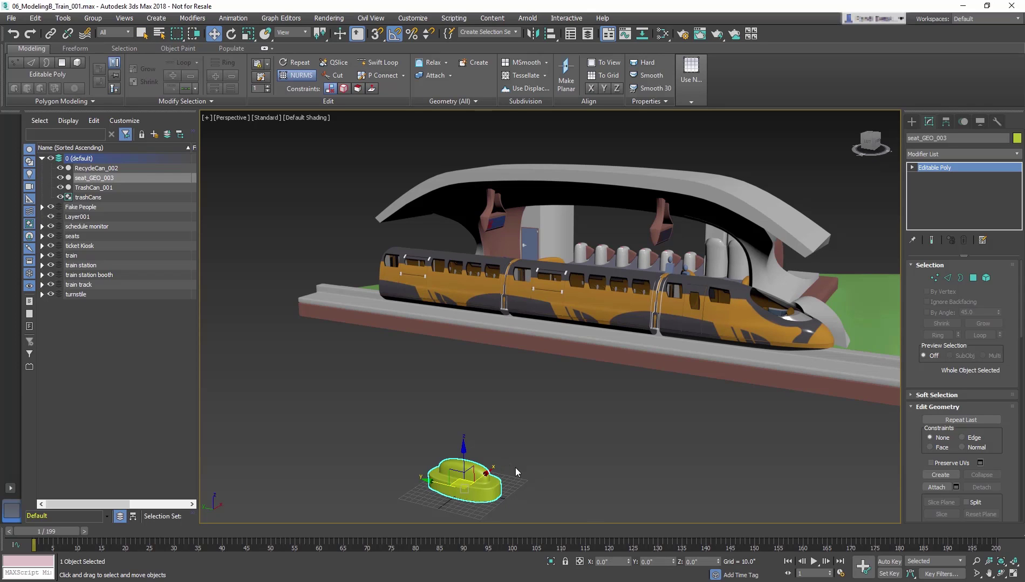
double_click(619, 560)
text(800)
key(Tab)
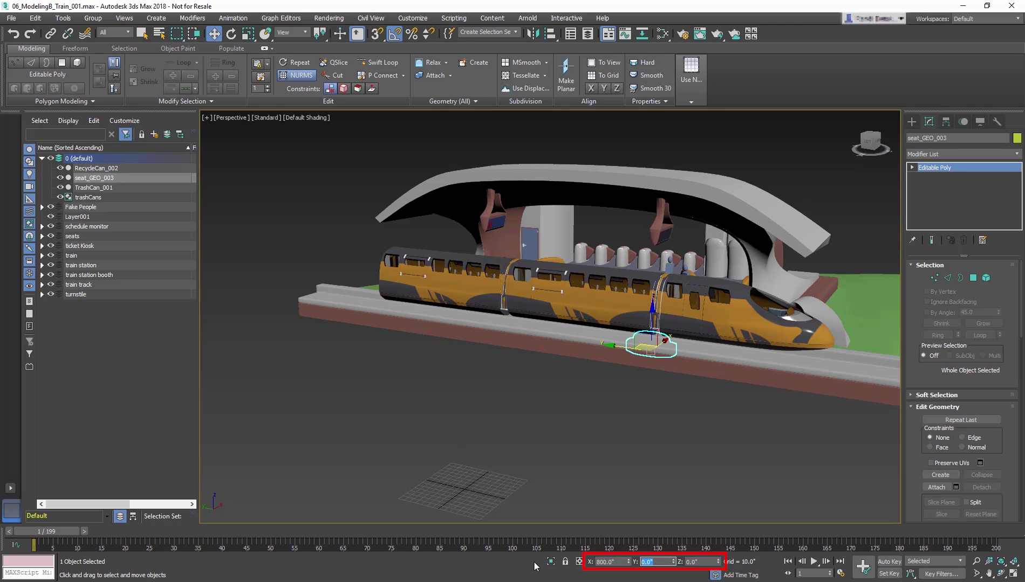
text(70)
key(Tab)
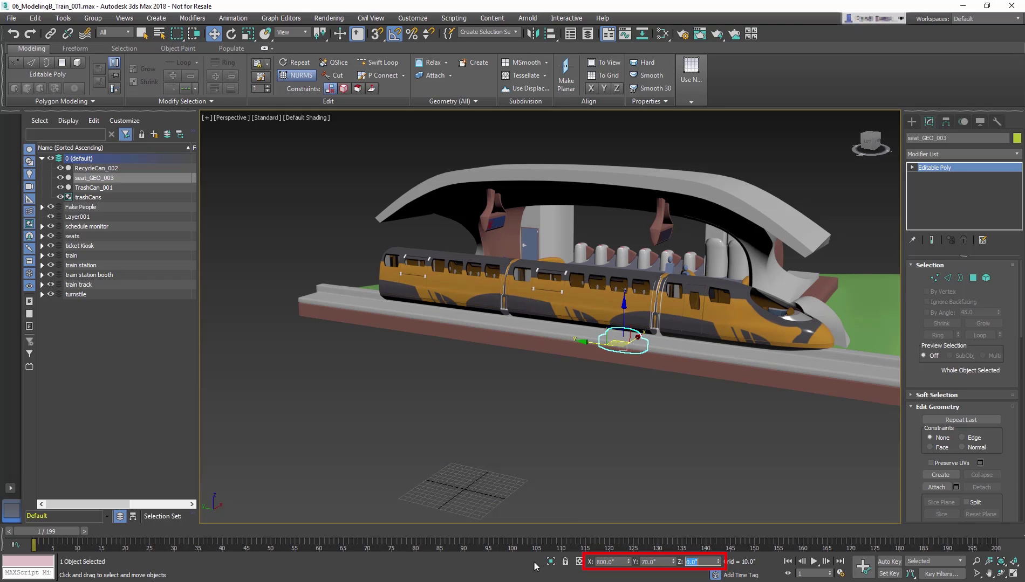
text(166)
key(Tab)
text(z)
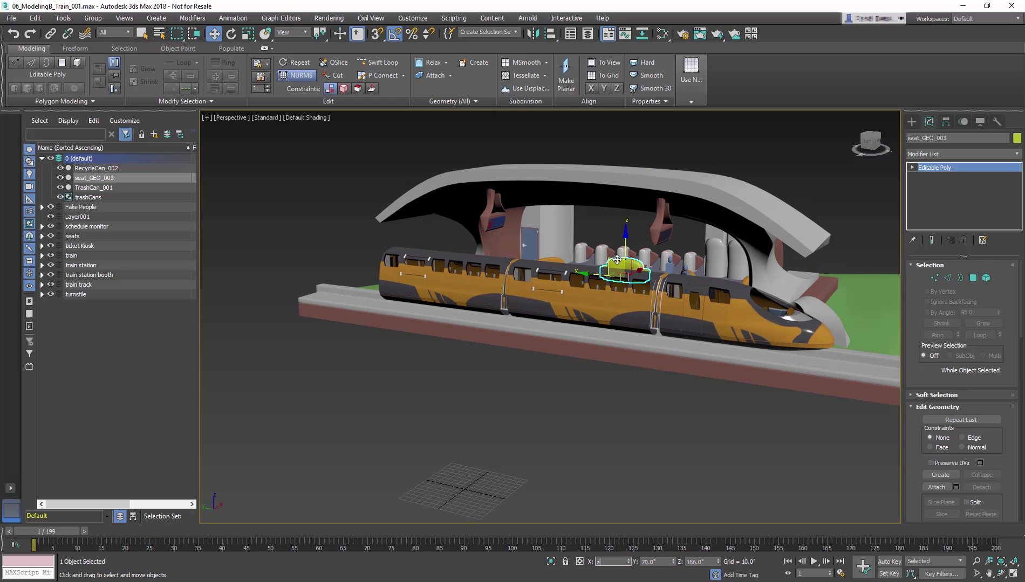
text(z)
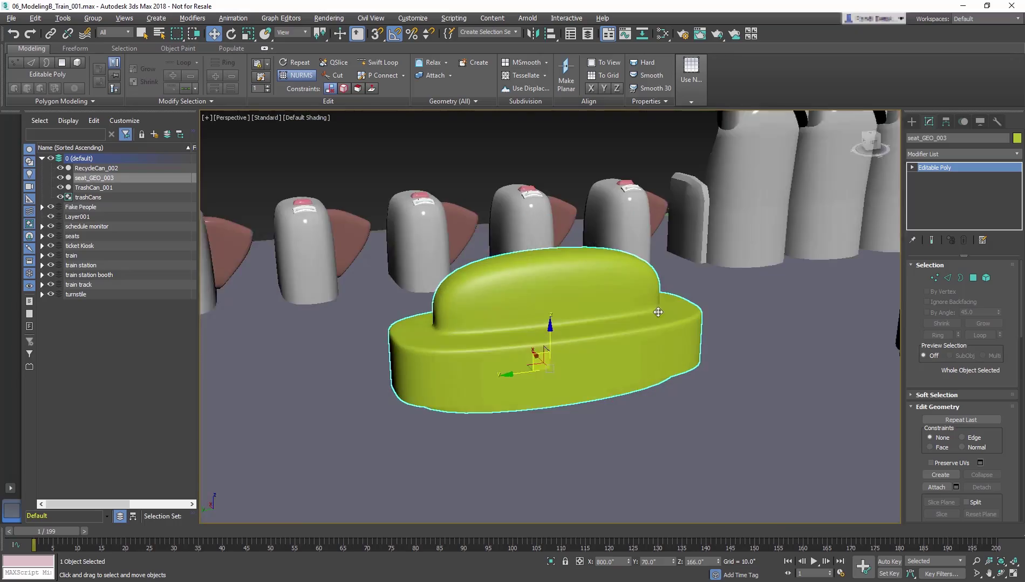
scroll(658, 313, down, 3)
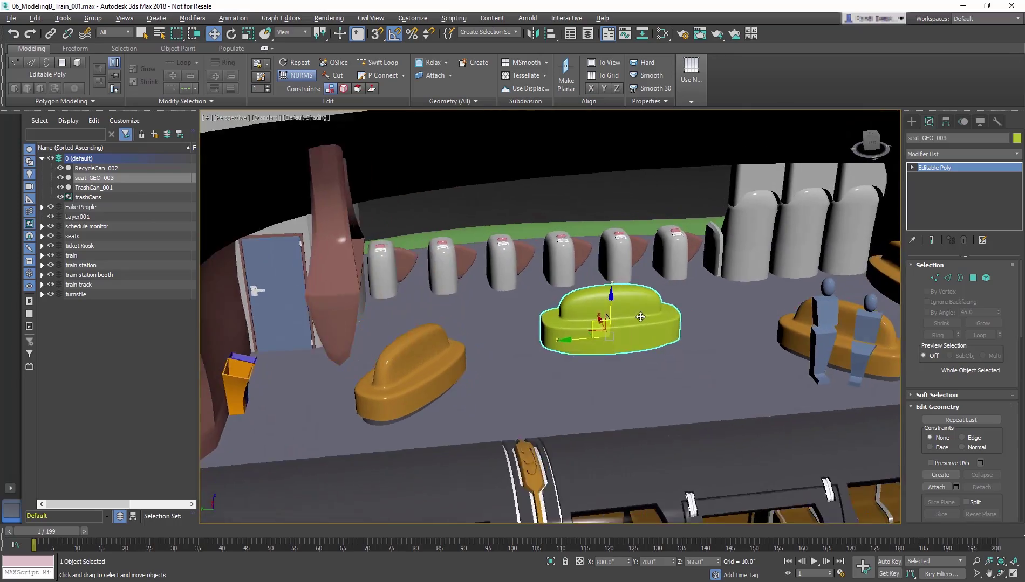